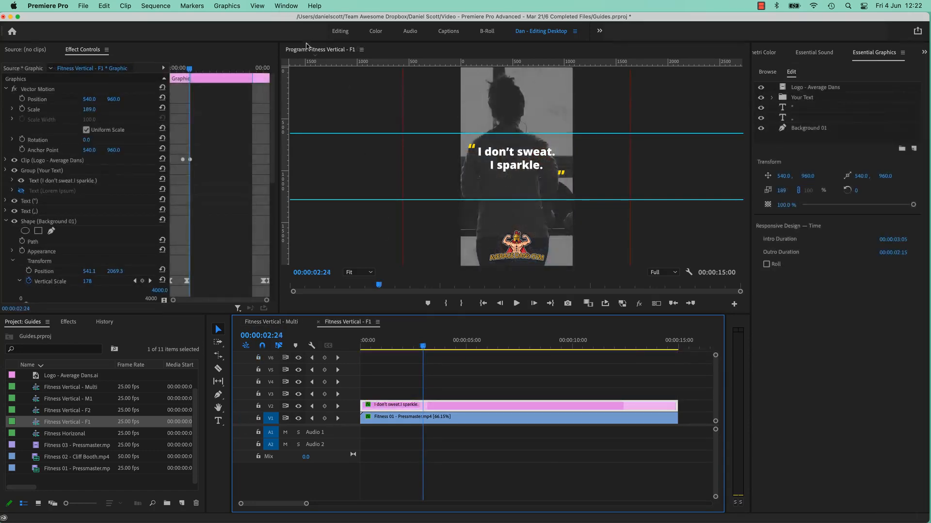
Apply the Social Branding - Vertical guide template to the vertical sequence in the program monitor
{"action": "left_click", "coordinate": [306, 46]}
{"action": "left_click", "coordinate": [258, 5]}
{"action": "mouse_move", "coordinate": [309, 162]}
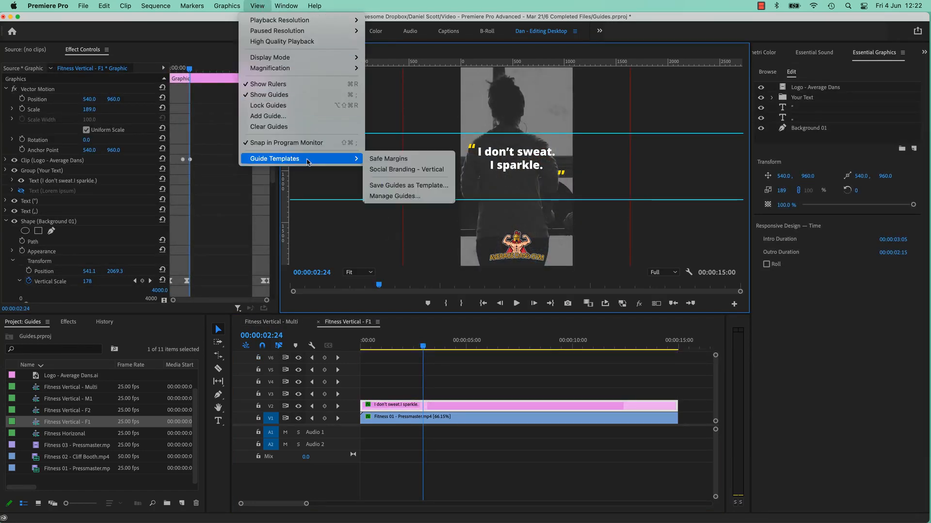
{"action": "left_click", "coordinate": [390, 169]}
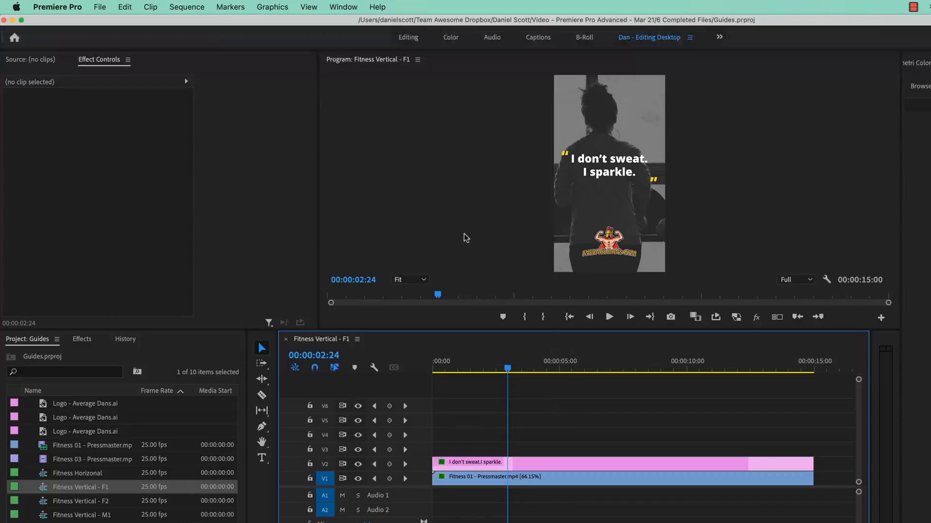
Turn on the display of guides in the program monitor for the Fitness Vertical - F1 sequence
{"action": "left_click", "coordinate": [467, 165]}
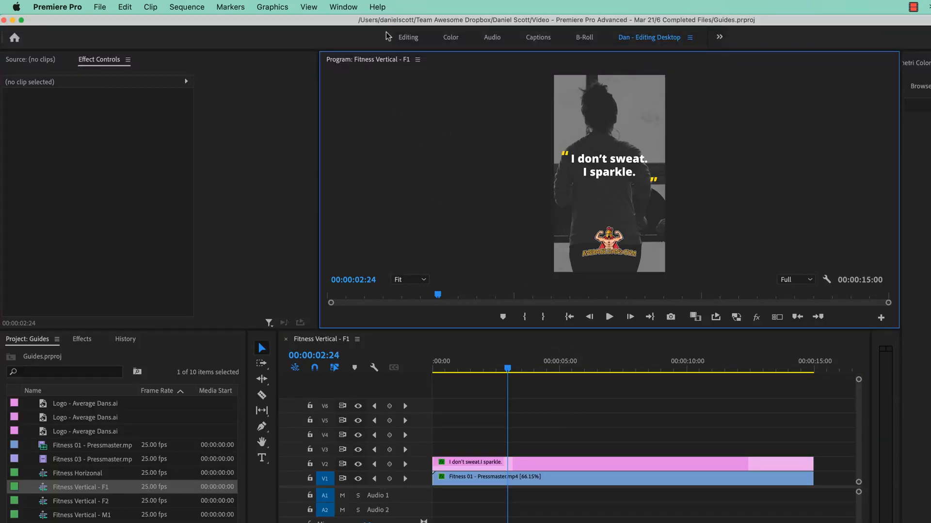
{"action": "left_click", "coordinate": [309, 7]}
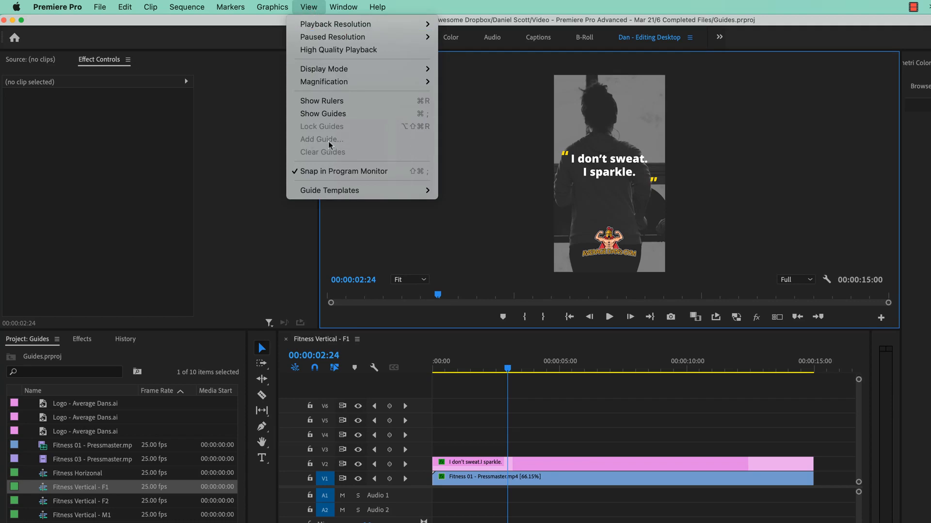
{"action": "left_click", "coordinate": [319, 114]}
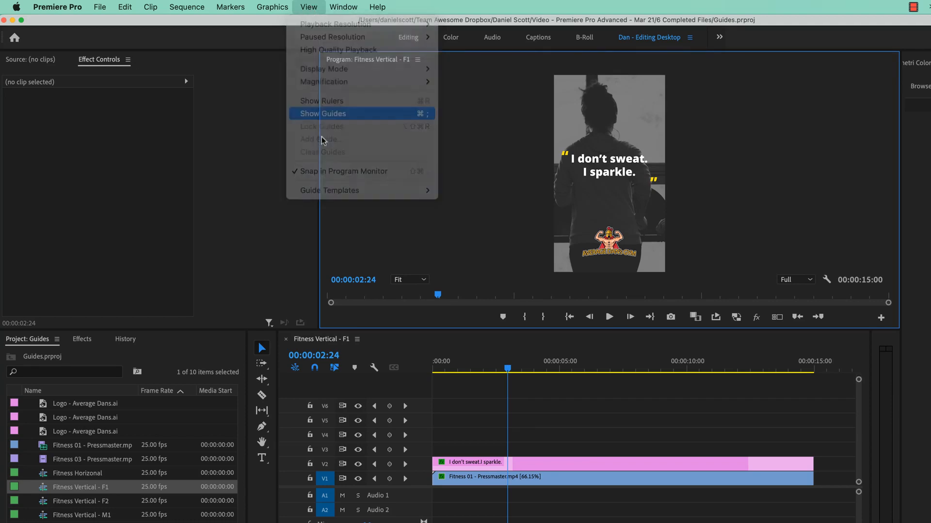
Add a cyan horizontal guide positioned 50 pixels from the bottom of the frame
{"action": "left_click", "coordinate": [311, 8]}
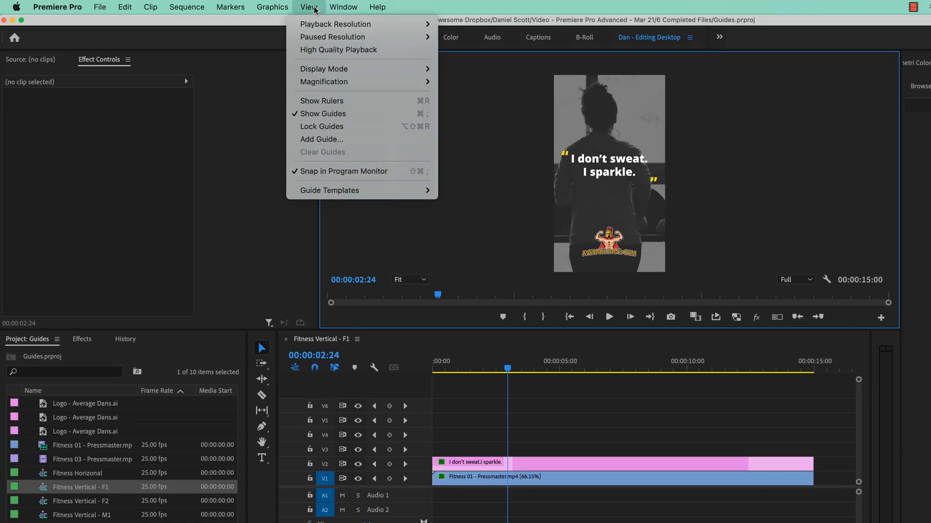
{"action": "left_click", "coordinate": [325, 139]}
{"action": "left_click_drag", "start_coordinate": [528, 262], "coordinate": [685, 263]}
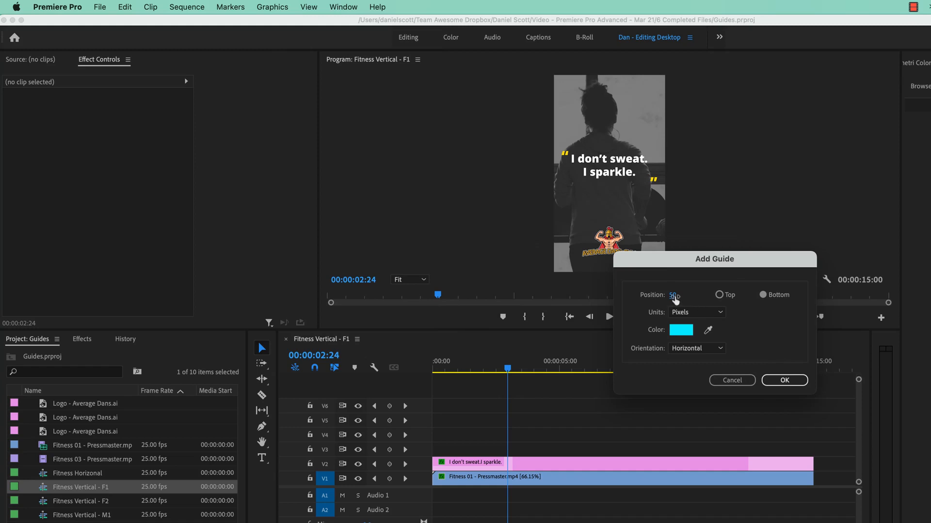
{"action": "left_click", "coordinate": [672, 295]}
{"action": "left_click_drag", "start_coordinate": [647, 263], "coordinate": [552, 306]}
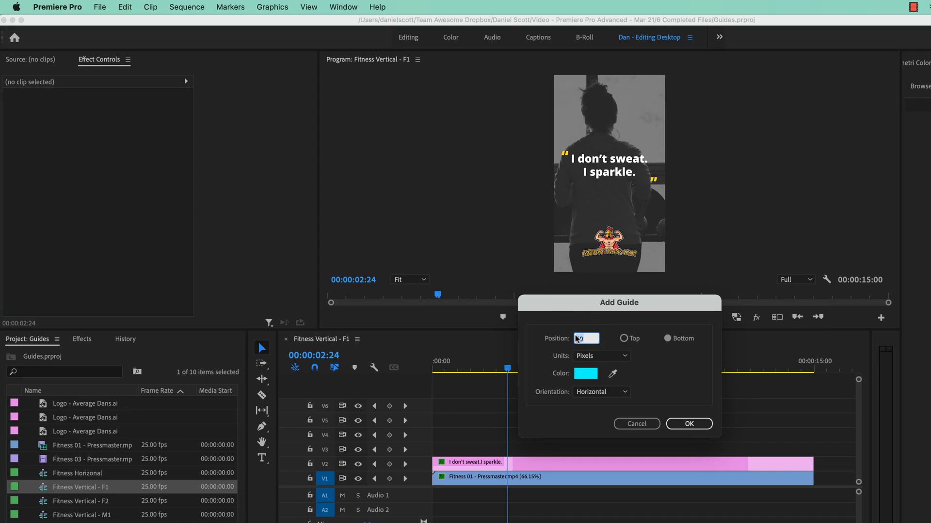
{"action": "left_click", "coordinate": [693, 340]}
{"action": "left_click", "coordinate": [687, 426]}
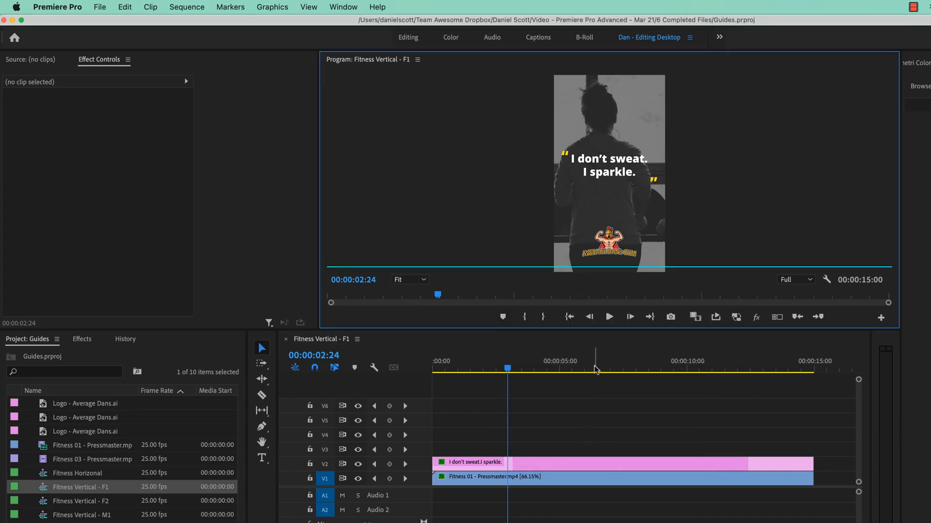
Move the gym logo down until its bottom edge rests on the horizontal guide
{"action": "left_click", "coordinate": [611, 257]}
{"action": "mouse_move", "coordinate": [615, 251]}
{"action": "left_mouse_down"}
{"action": "mouse_move", "coordinate": [615, 262]}
{"action": "mouse_move", "coordinate": [622, 258]}
{"action": "left_mouse_up"}
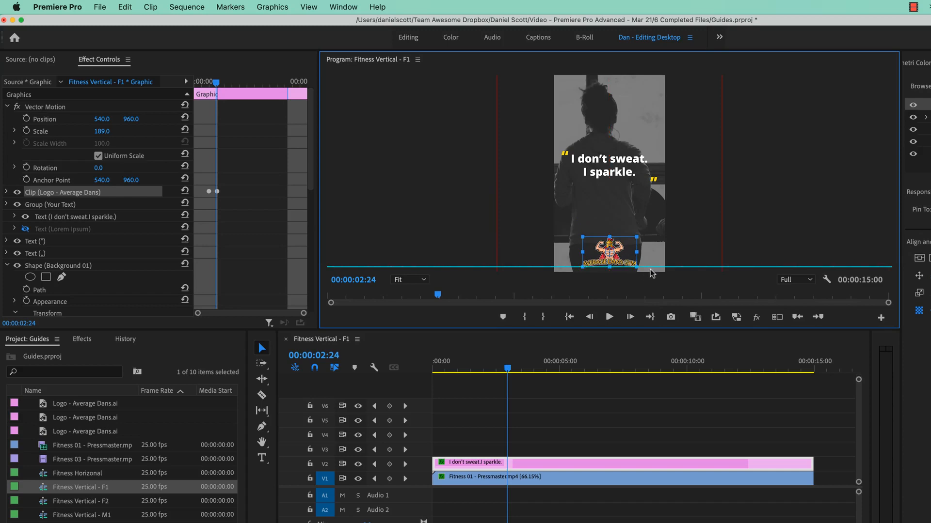
Show the rulers and pull a vertical guide from the vertical ruler to just inside the frame's left edge
{"action": "left_click", "coordinate": [313, 9]}
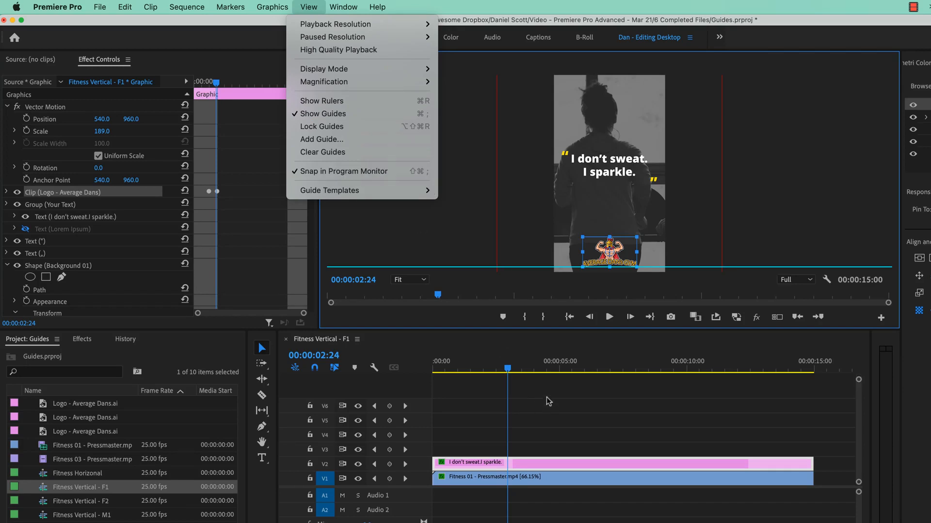
{"action": "left_click", "coordinate": [454, 208]}
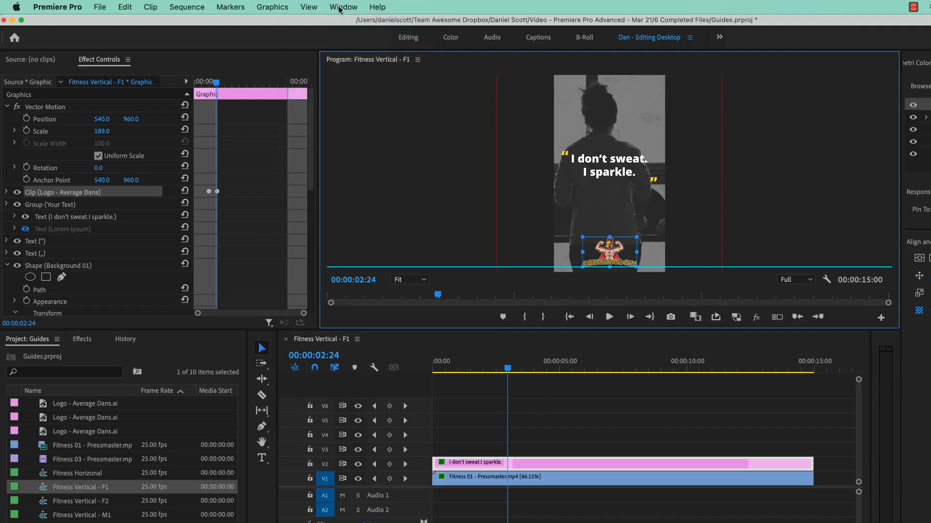
{"action": "left_click", "coordinate": [309, 8]}
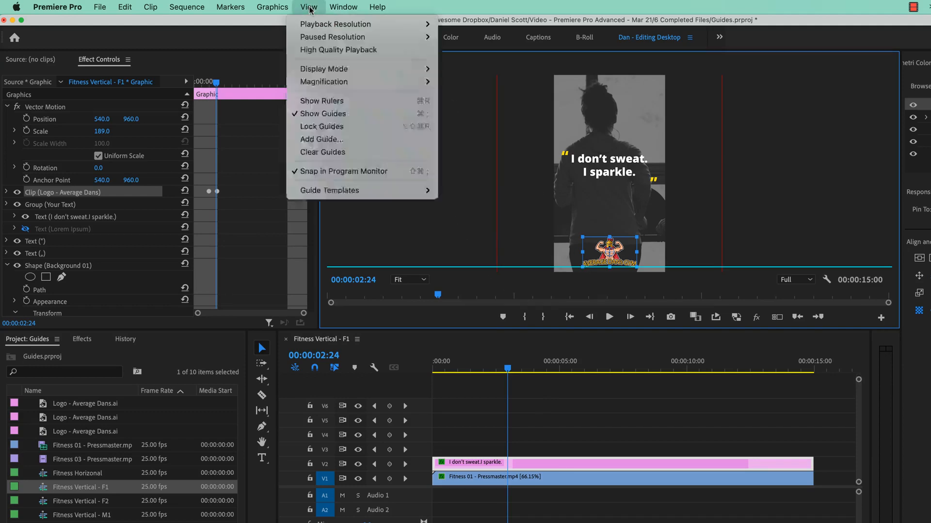
{"action": "left_click", "coordinate": [334, 101]}
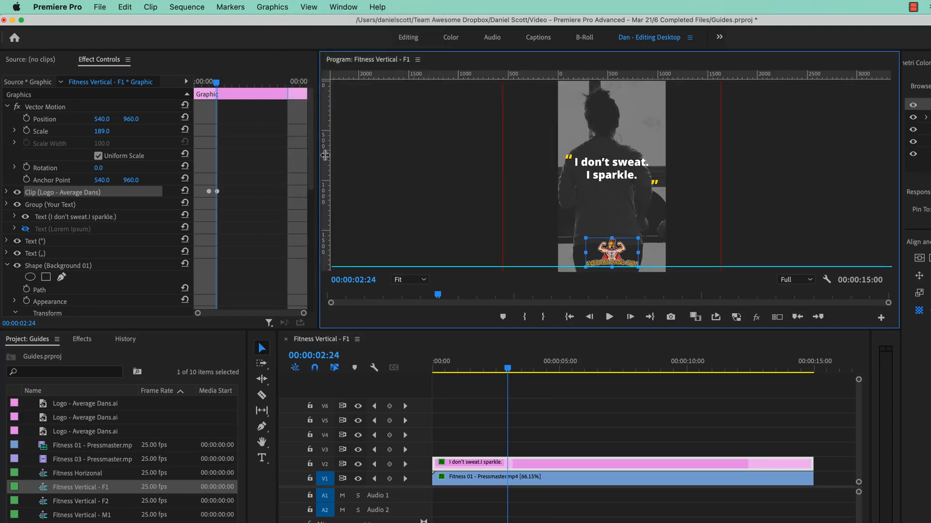
{"action": "left_click_drag", "start_coordinate": [326, 155], "coordinate": [563, 184]}
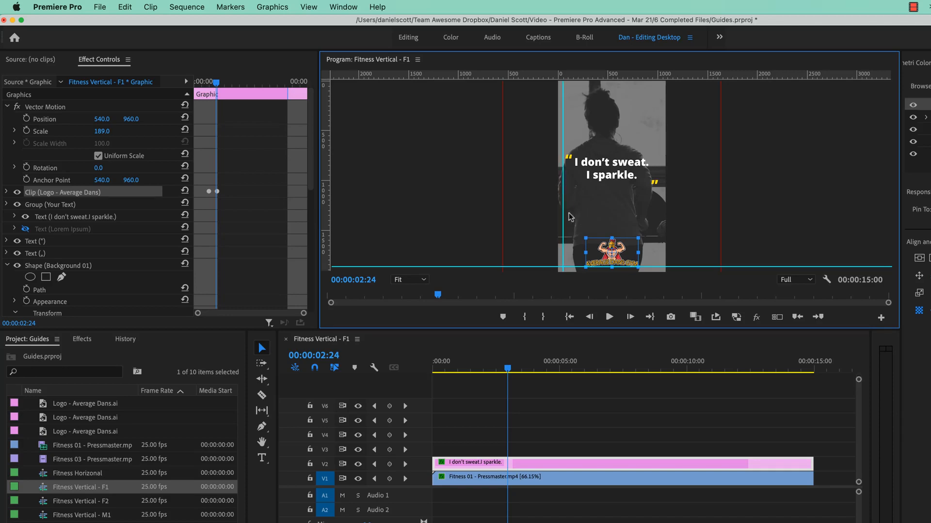
Enlarge the program monitor and reposition the vertical guide slightly closer to the frame's left edge
{"action": "left_click", "coordinate": [563, 203]}
{"action": "left_click", "coordinate": [564, 215]}
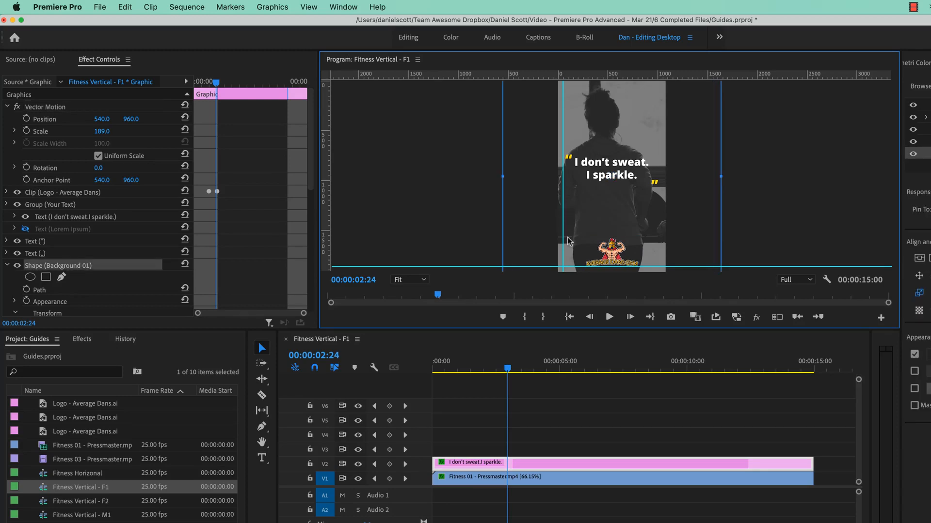
{"action": "left_click", "coordinate": [308, 7]}
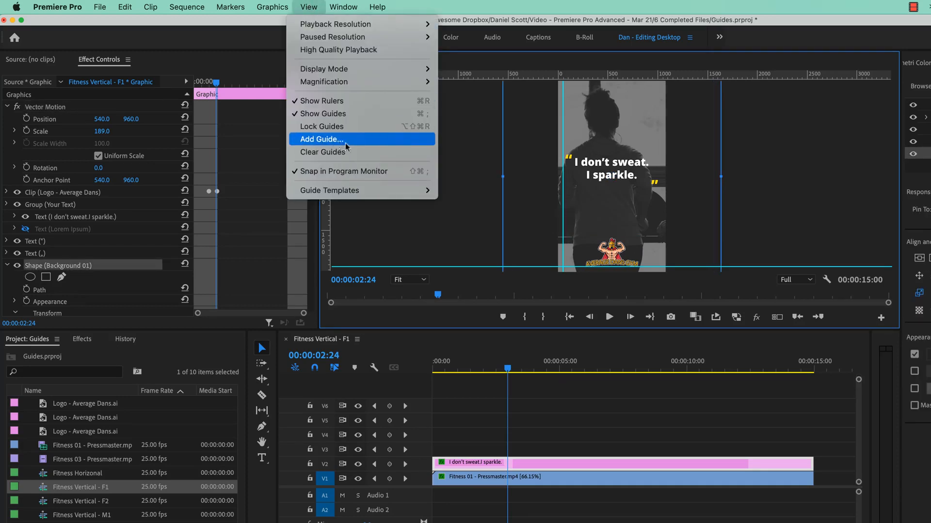
{"action": "left_click", "coordinate": [568, 204]}
{"action": "left_click_drag", "start_coordinate": [563, 205], "coordinate": [564, 205]}
{"action": "left_click", "coordinate": [416, 281]}
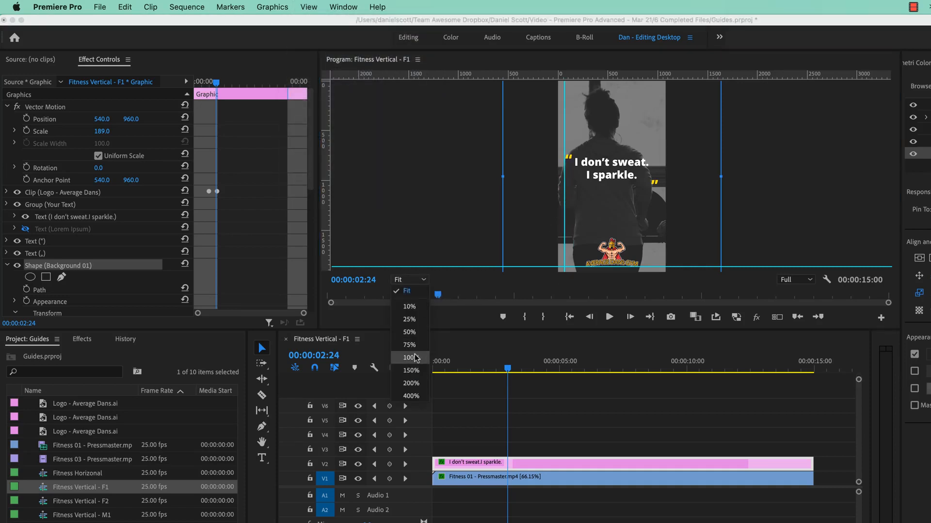
{"action": "left_click", "coordinate": [581, 342]}
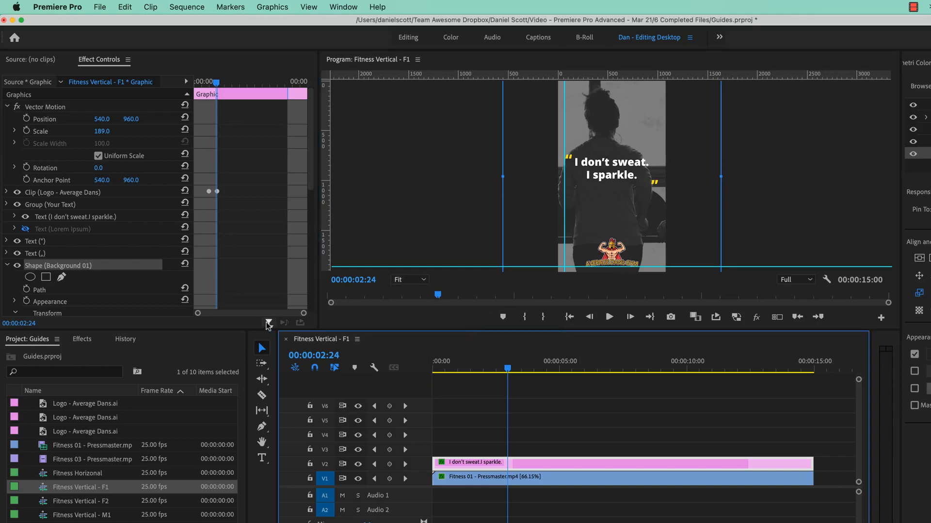
{"action": "left_click_drag", "start_coordinate": [317, 330], "coordinate": [294, 480]}
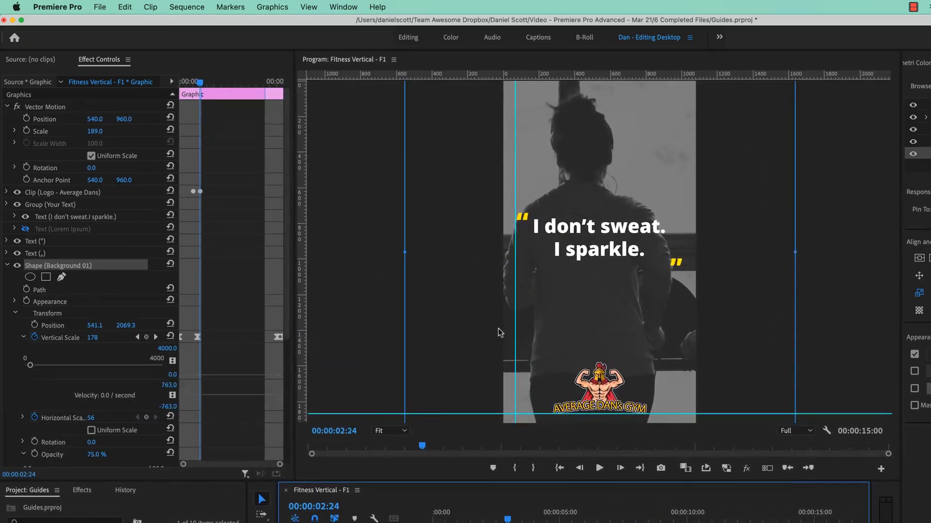
{"action": "left_click_drag", "start_coordinate": [516, 346], "coordinate": [512, 346]}
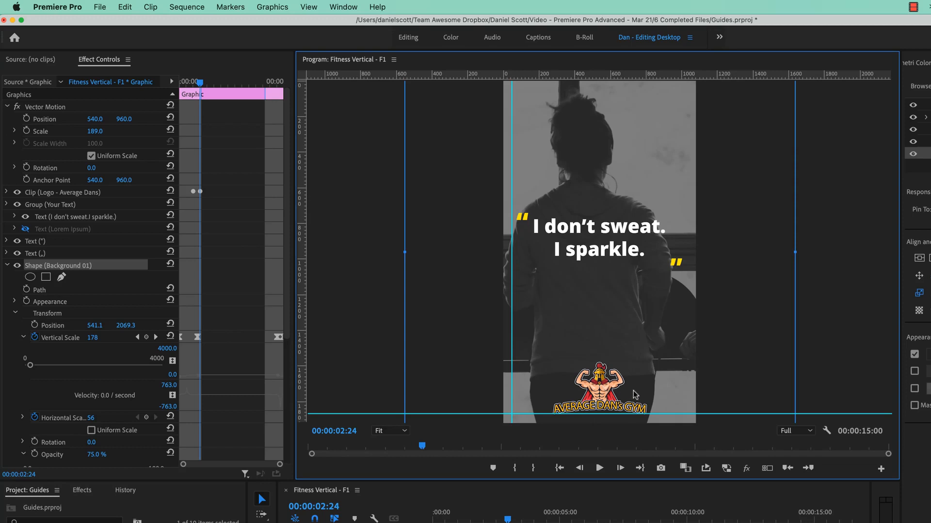
Pull a second horizontal guide from the horizontal ruler down to the height of the person's head
{"action": "left_click", "coordinate": [309, 7]}
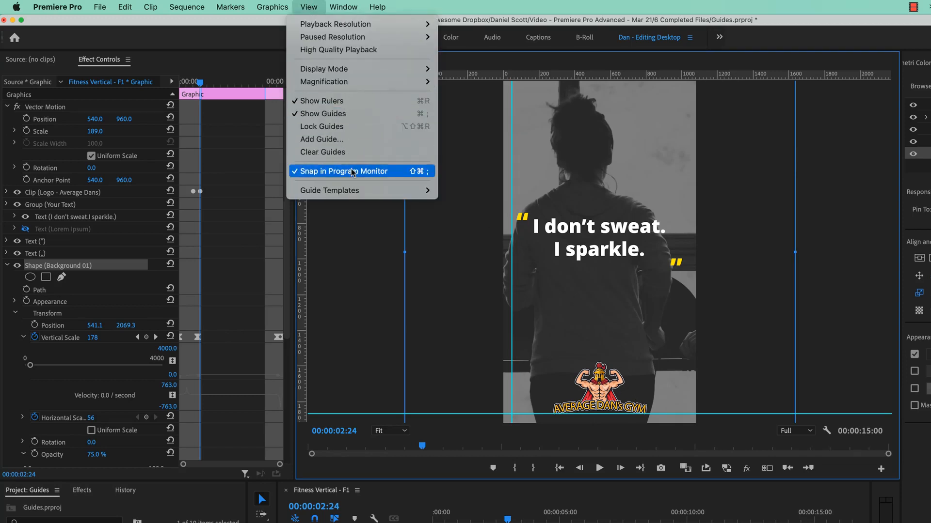
{"action": "left_click", "coordinate": [479, 297]}
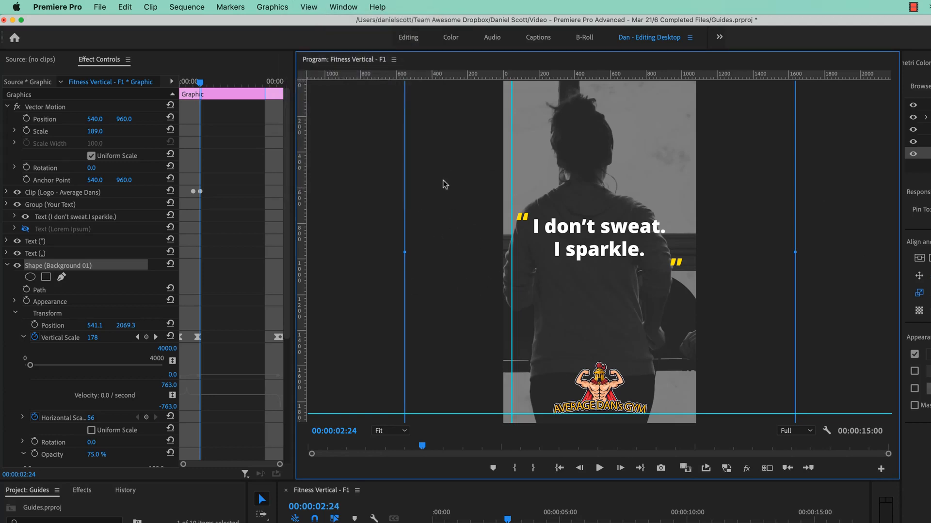
{"action": "left_click_drag", "start_coordinate": [471, 77], "coordinate": [473, 144]}
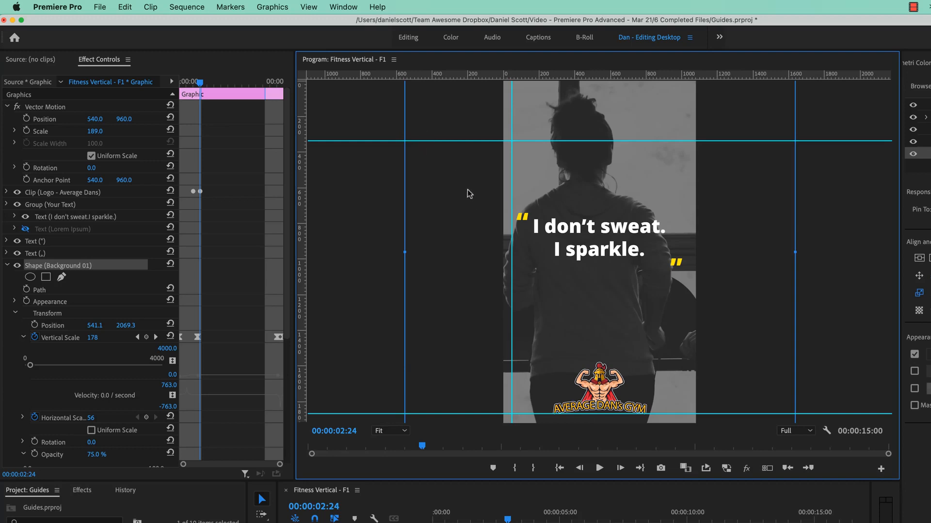
Save the current guides as a guide template named "Social Branding - Vertical"
{"action": "left_click", "coordinate": [307, 7]}
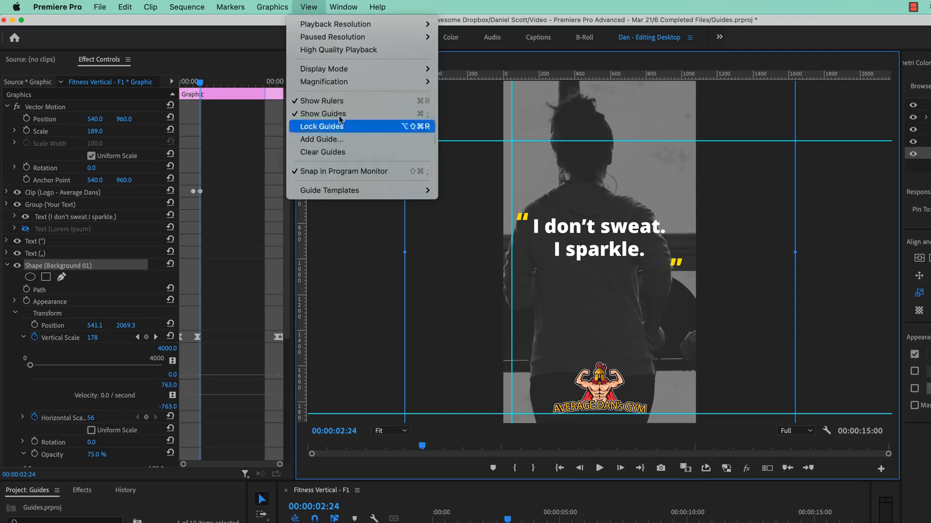
{"action": "mouse_move", "coordinate": [326, 192]}
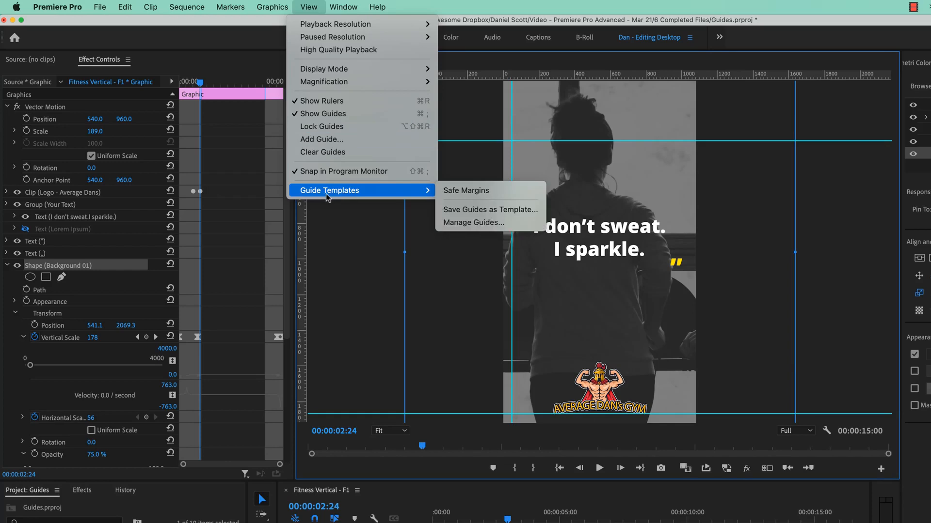
{"action": "left_click", "coordinate": [491, 210]}
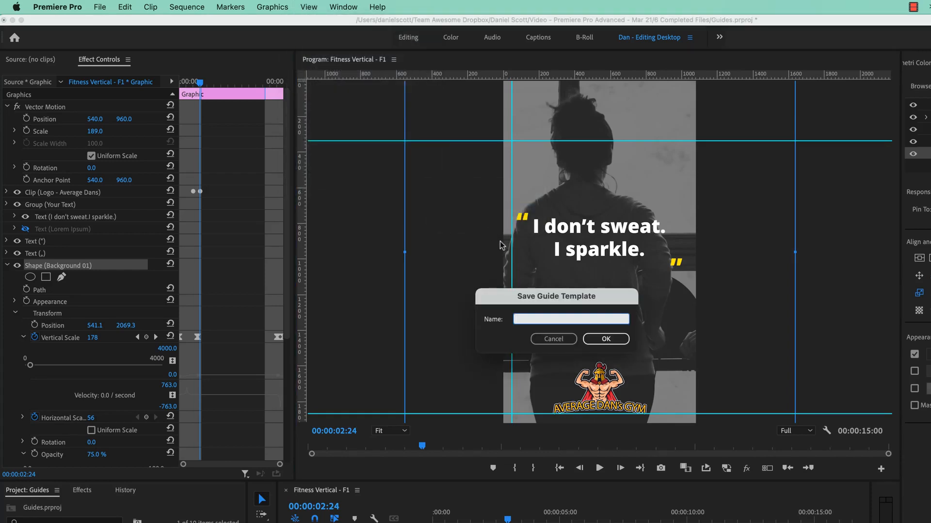
{"action": "type", "text": "Soci"}
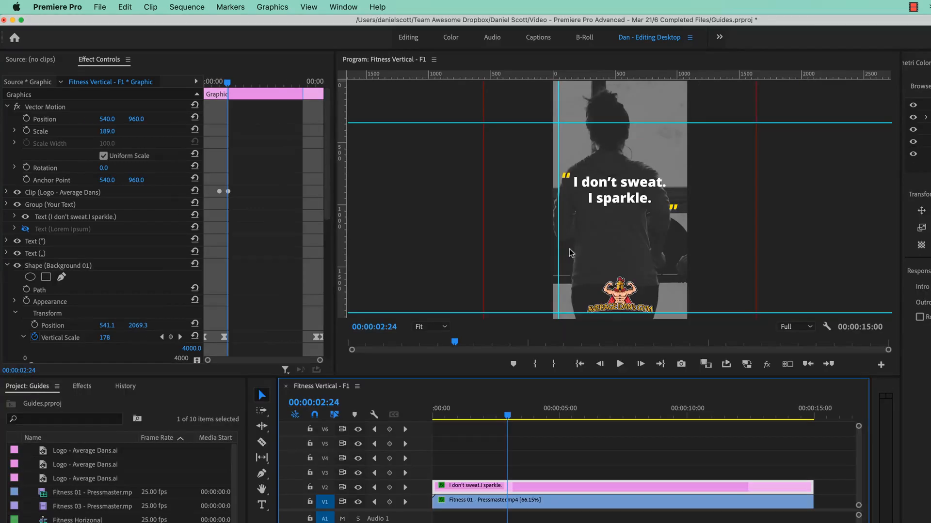
Move the vertical guide toward the middle of the frame and clear all the guides
{"action": "left_click_drag", "start_coordinate": [570, 251], "coordinate": [605, 252]}
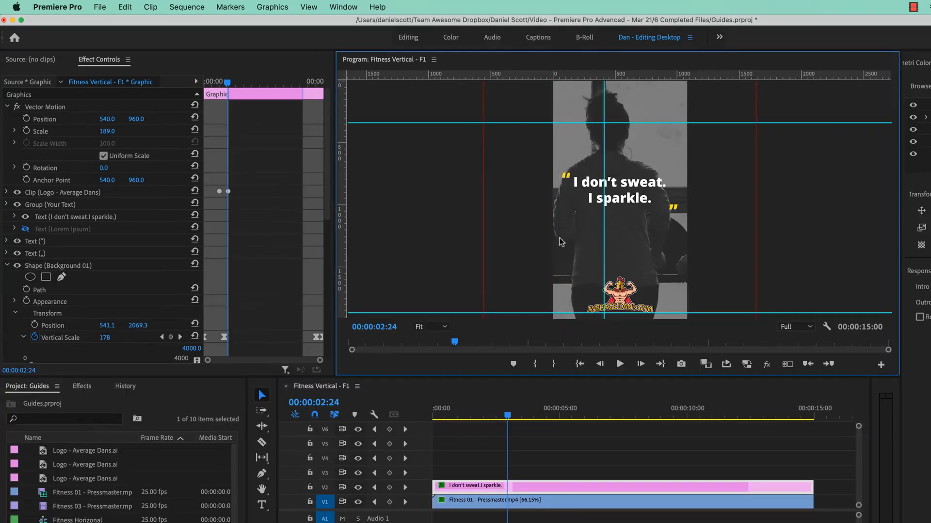
{"action": "left_click", "coordinate": [308, 8]}
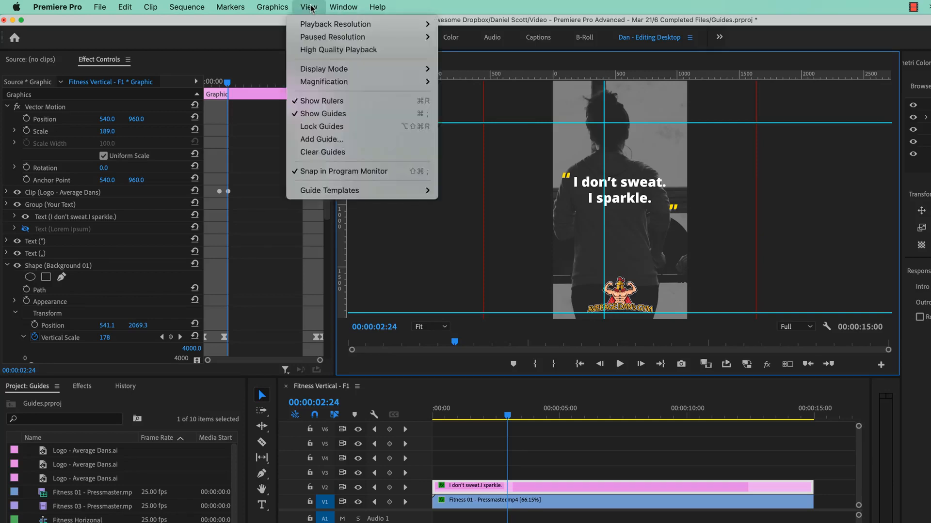
{"action": "left_click", "coordinate": [320, 154]}
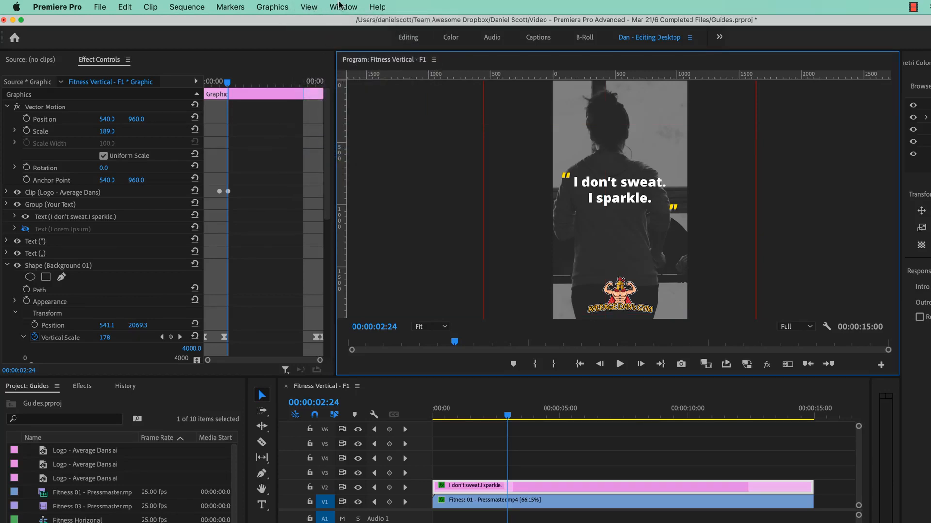
Restore the saved guide layout by applying the Social Branding - Vertical template
{"action": "left_click", "coordinate": [314, 8]}
{"action": "mouse_move", "coordinate": [348, 191]}
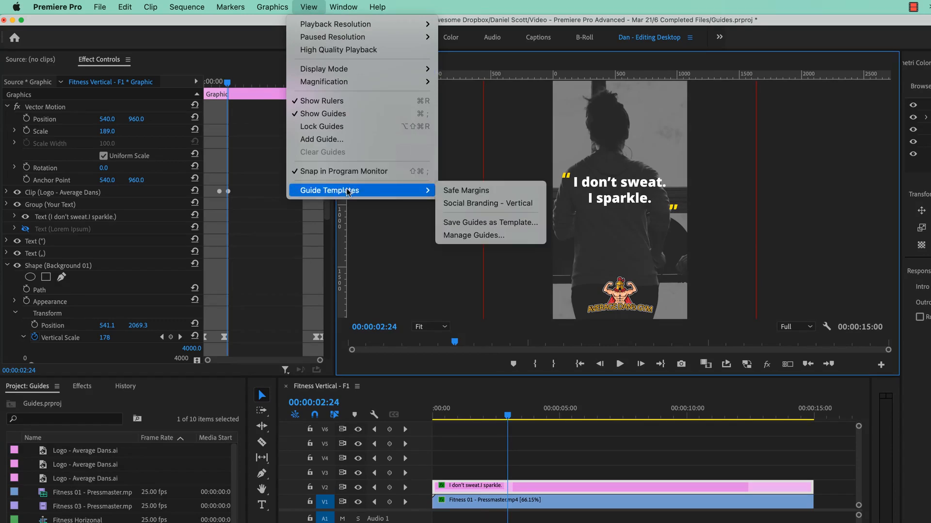
{"action": "left_click", "coordinate": [488, 204]}
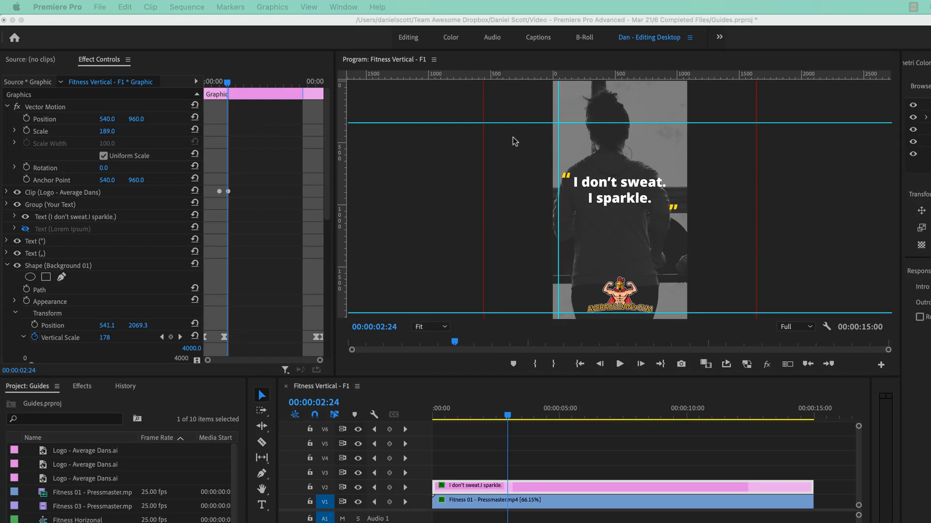
Clear all guides from the program monitor
{"action": "left_click", "coordinate": [316, 8]}
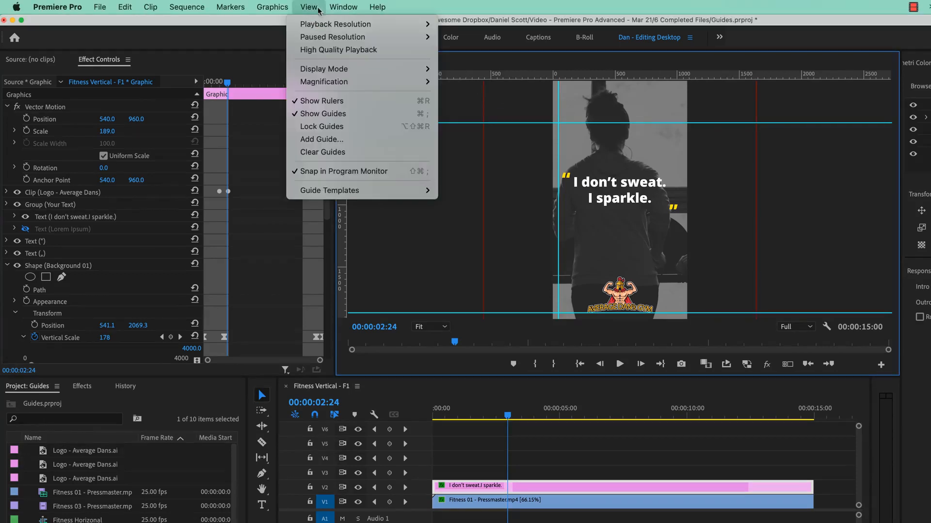
{"action": "left_click", "coordinate": [333, 151]}
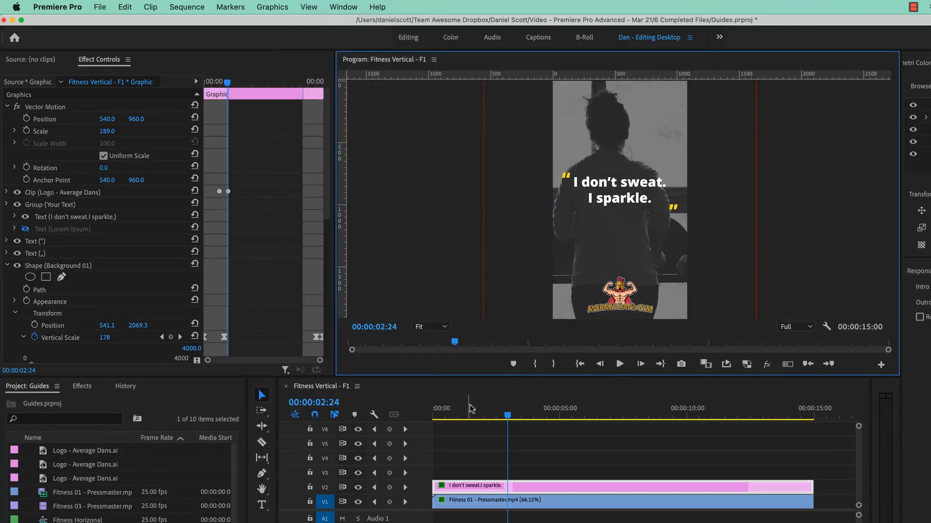
Duplicate the Fitness Vertical - F1 sequence and rename the copy "Fitness Vertical - Multi"
{"action": "left_click", "coordinate": [85, 432]}
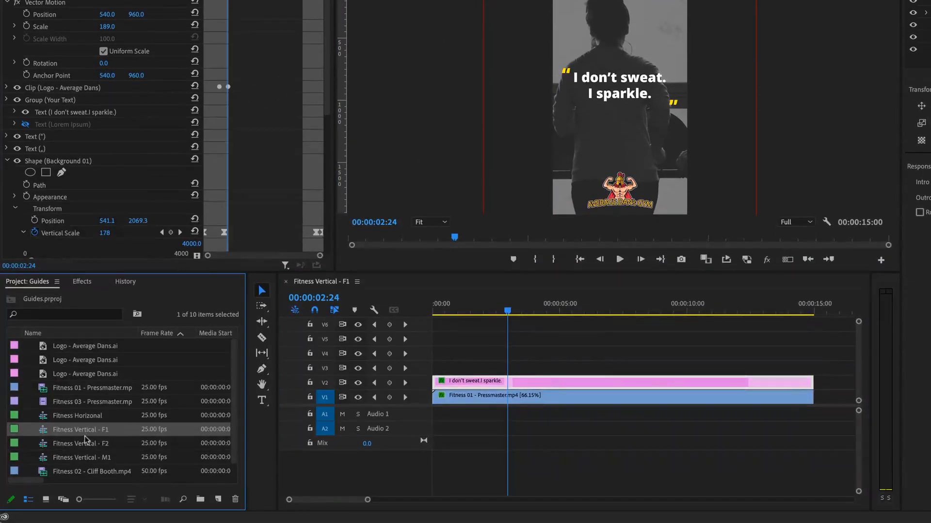
{"action": "key", "text": "ctrl+c"}
{"action": "key", "text": "ctrl+v"}
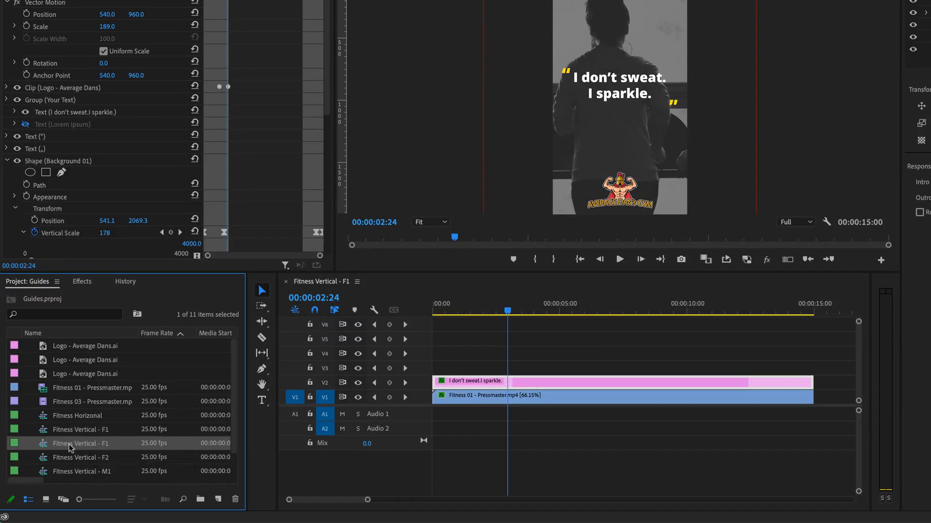
{"action": "left_click", "coordinate": [82, 445]}
{"action": "left_click", "coordinate": [115, 445]}
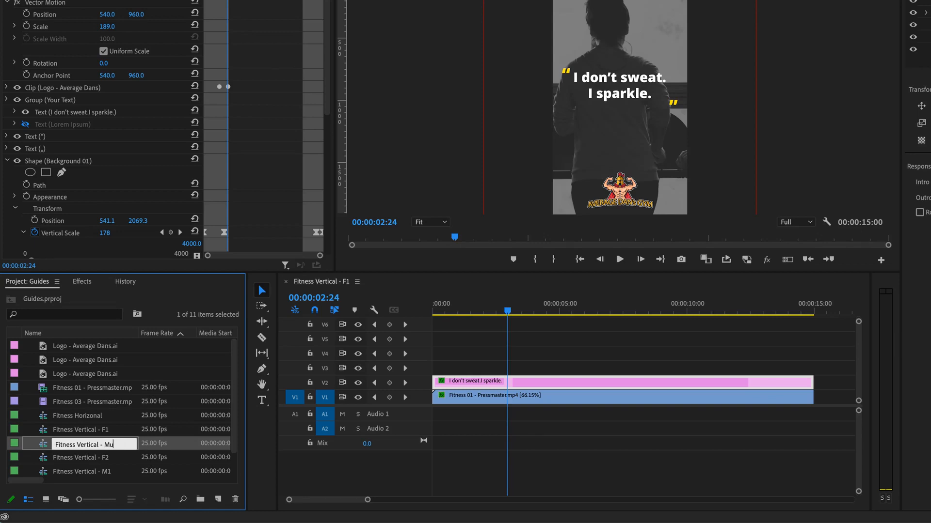
{"action": "type", "text": "Multi"}
{"action": "key", "text": "Tab"}
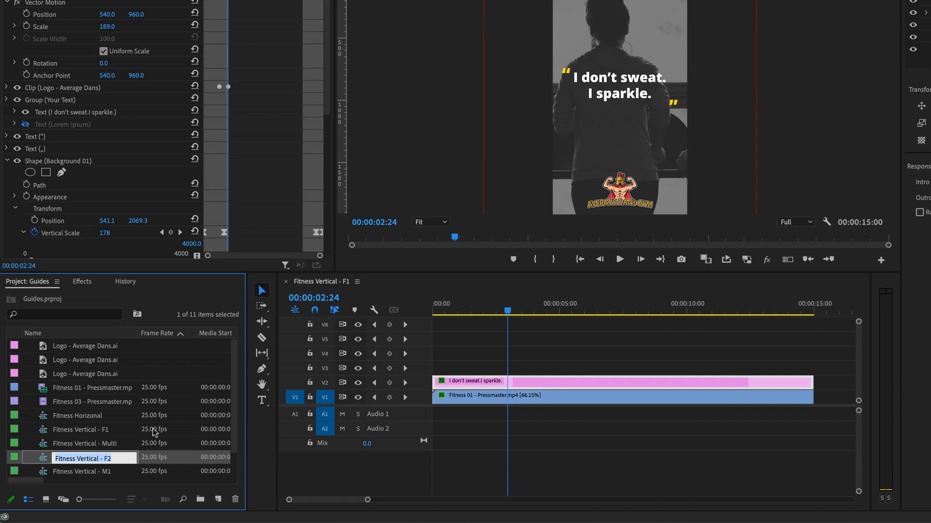
Open the Fitness Vertical - Multi sequence in the timeline and close the Fitness Vertical - F1 sequence
{"action": "left_click", "coordinate": [43, 447]}
{"action": "double_click", "coordinate": [43, 447]}
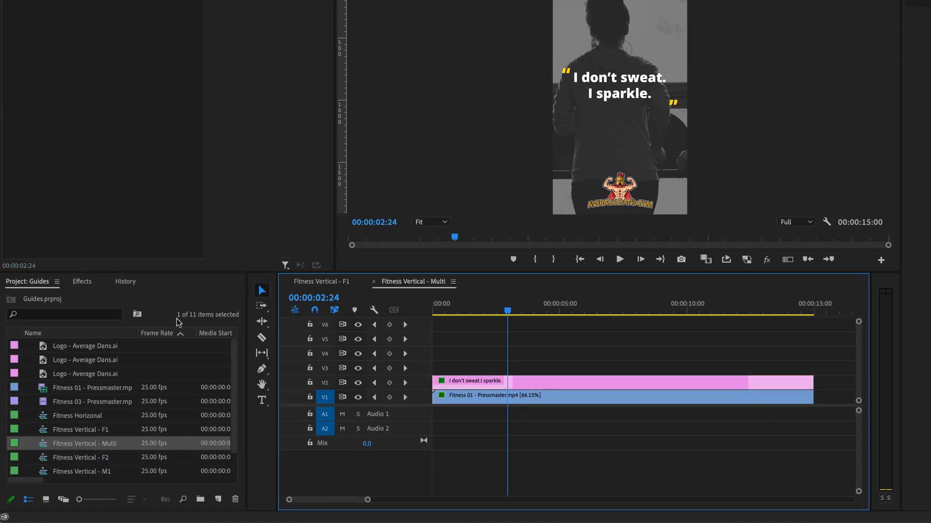
{"action": "left_click", "coordinate": [286, 282]}
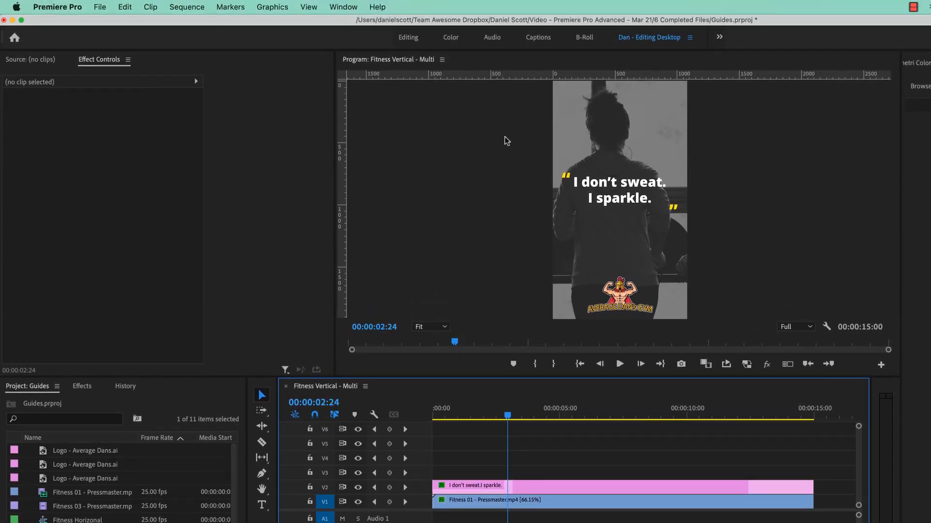
Add a horizontal guide measured from the top of the frame, with its position set to 1920/3 pixels
{"action": "left_click", "coordinate": [318, 8]}
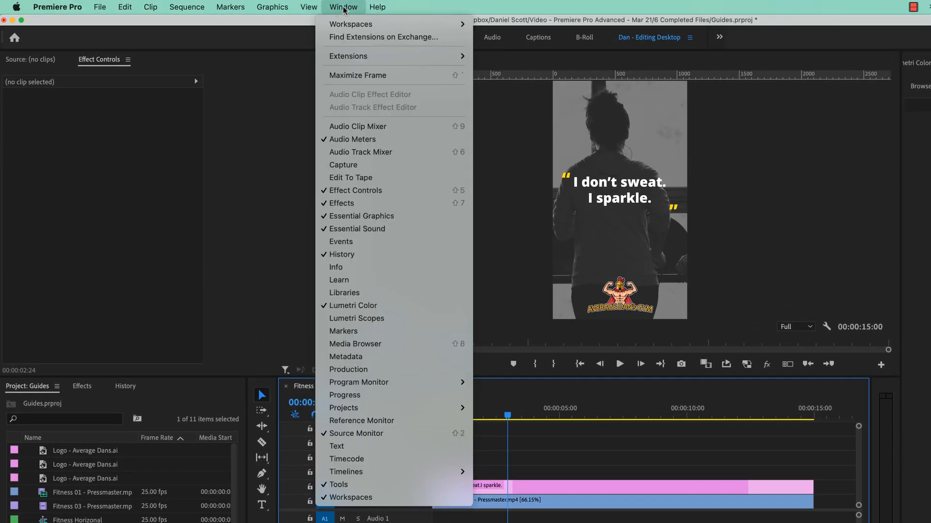
{"action": "left_click", "coordinate": [458, 226]}
{"action": "left_click", "coordinate": [464, 228]}
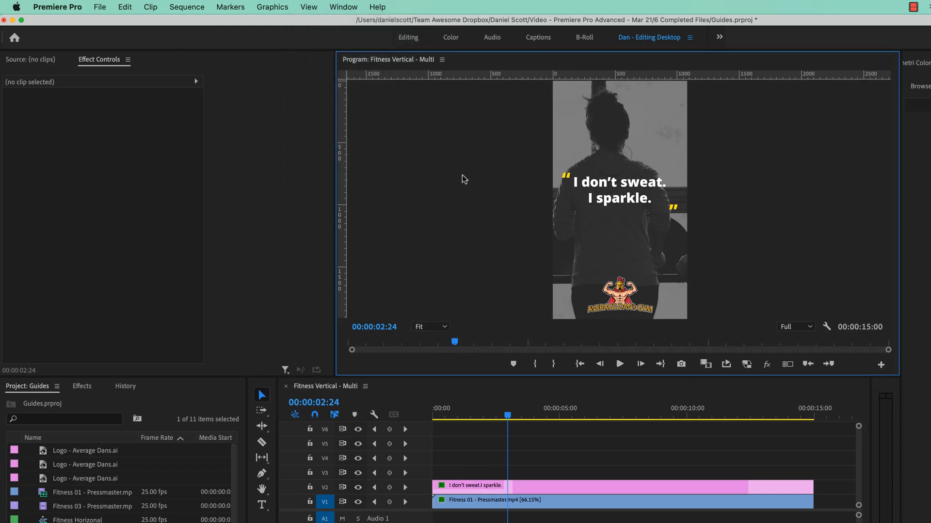
{"action": "left_click", "coordinate": [310, 8]}
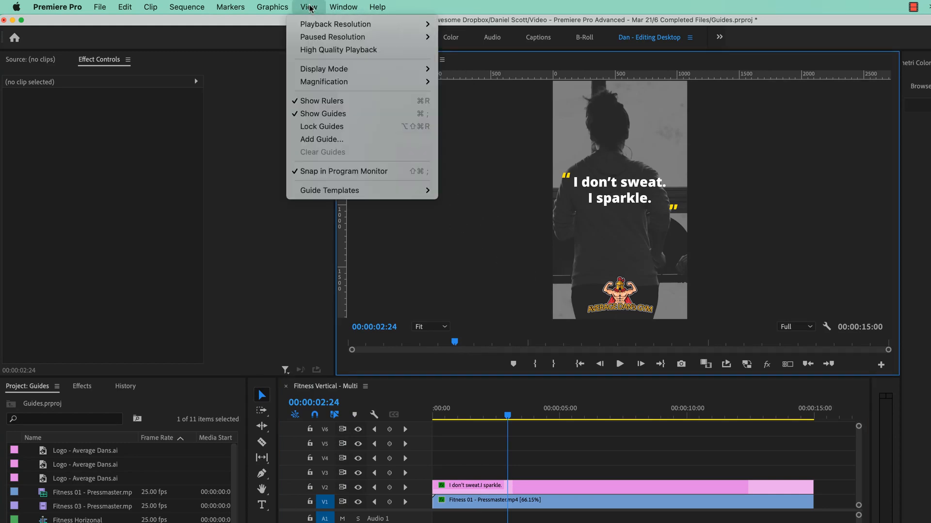
{"action": "left_click", "coordinate": [314, 141]}
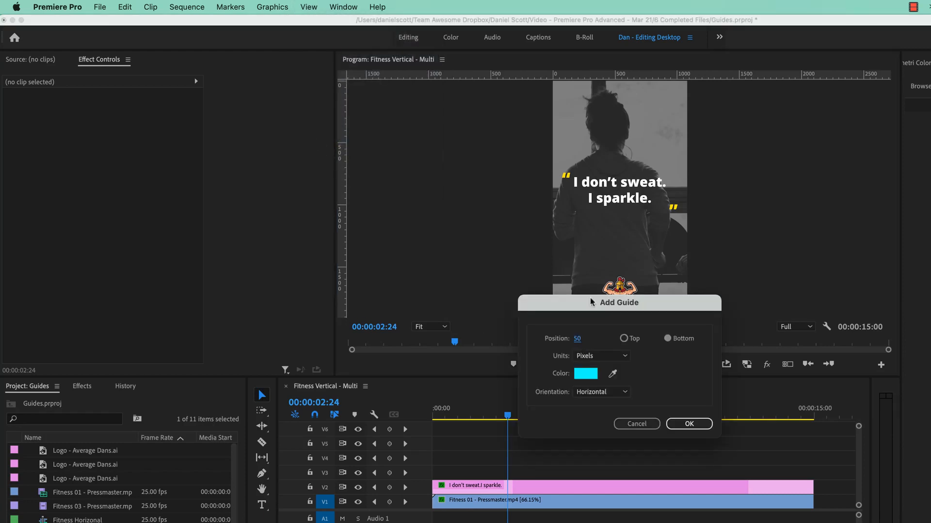
{"action": "left_click_drag", "start_coordinate": [590, 302], "coordinate": [525, 192]}
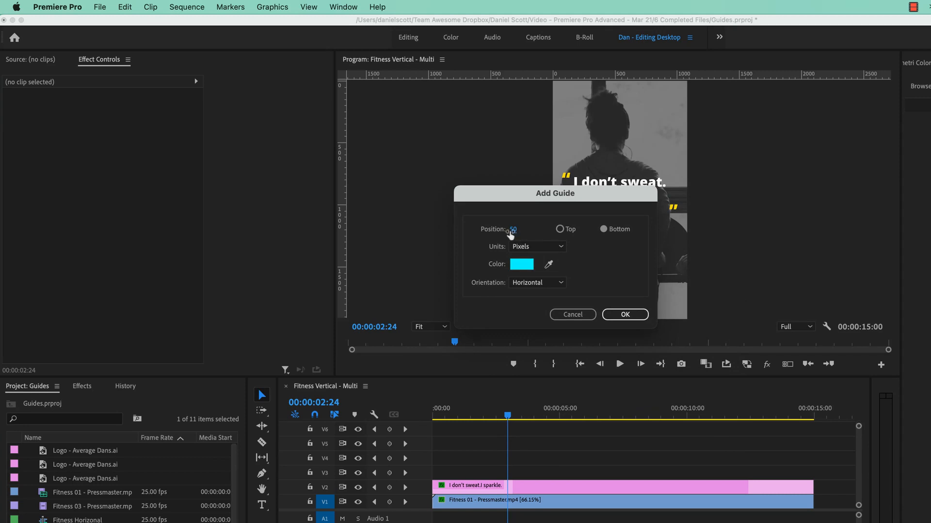
{"action": "left_click", "coordinate": [512, 231]}
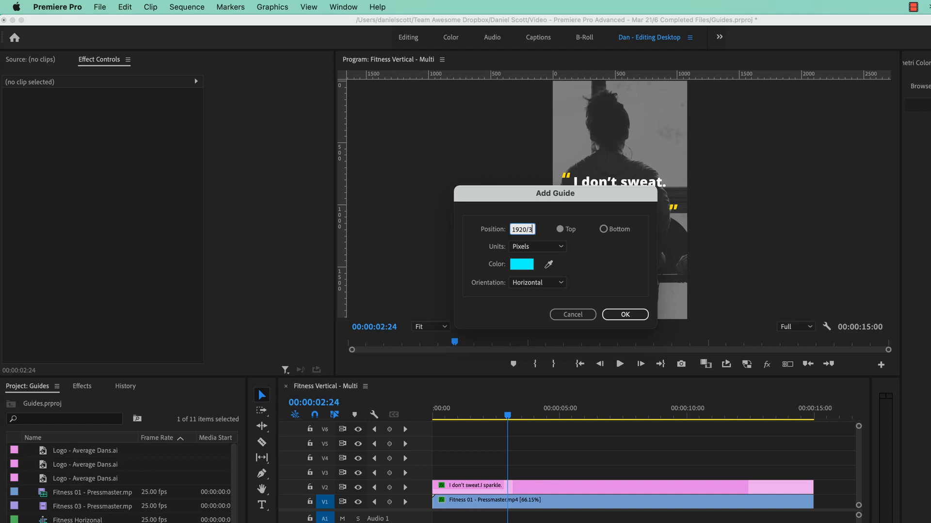
{"action": "left_click", "coordinate": [622, 274]}
{"action": "left_click", "coordinate": [624, 315]}
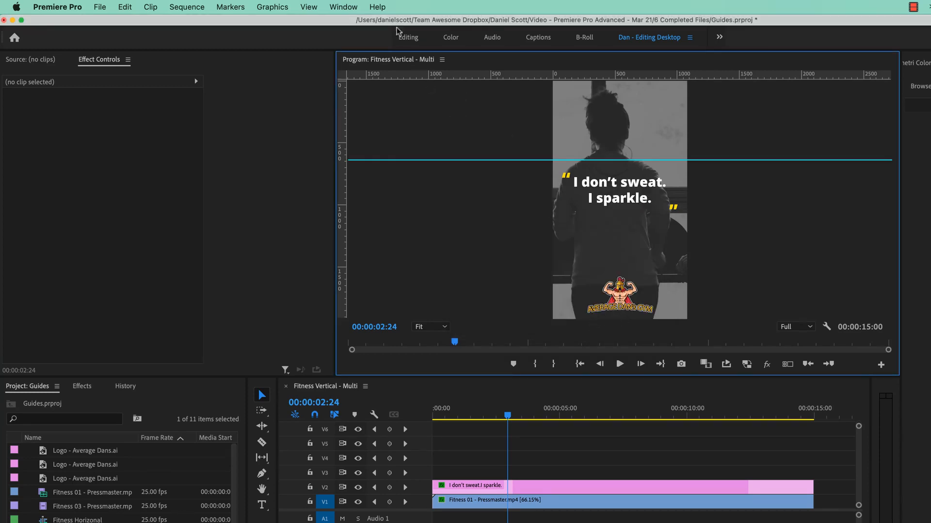
Add a second horizontal guide one third of the frame height up, measured from the bottom of the frame
{"action": "left_click", "coordinate": [304, 10]}
{"action": "left_click", "coordinate": [345, 142]}
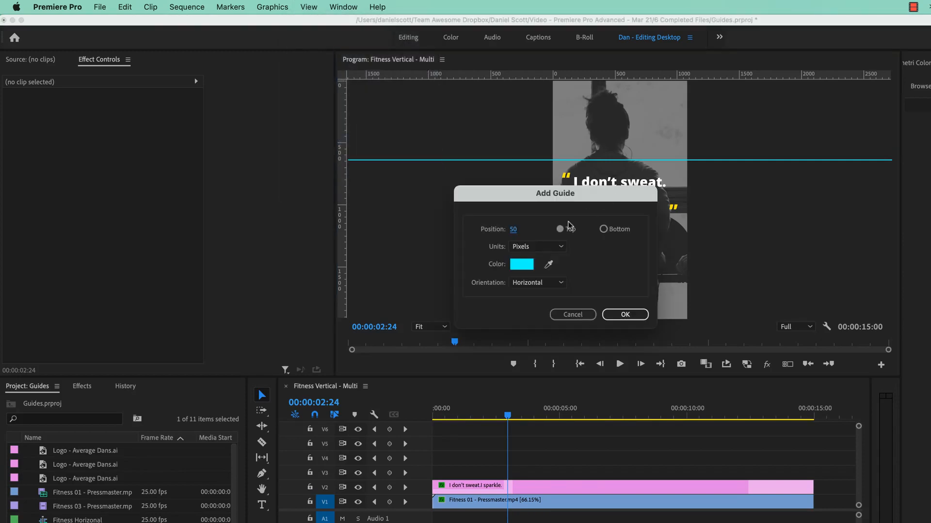
{"action": "left_click", "coordinate": [513, 229]}
{"action": "left_click", "coordinate": [560, 229]}
{"action": "left_click", "coordinate": [603, 228]}
{"action": "left_click", "coordinate": [625, 314]}
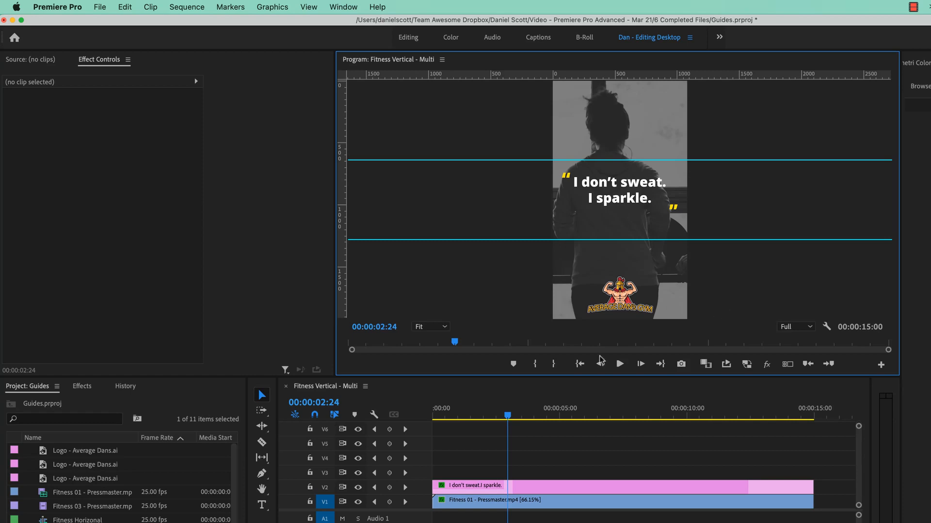
Scale the Fitness 01 clip on V1 down to 62 and set its horizontal position to 585.2
{"action": "left_click", "coordinate": [487, 505]}
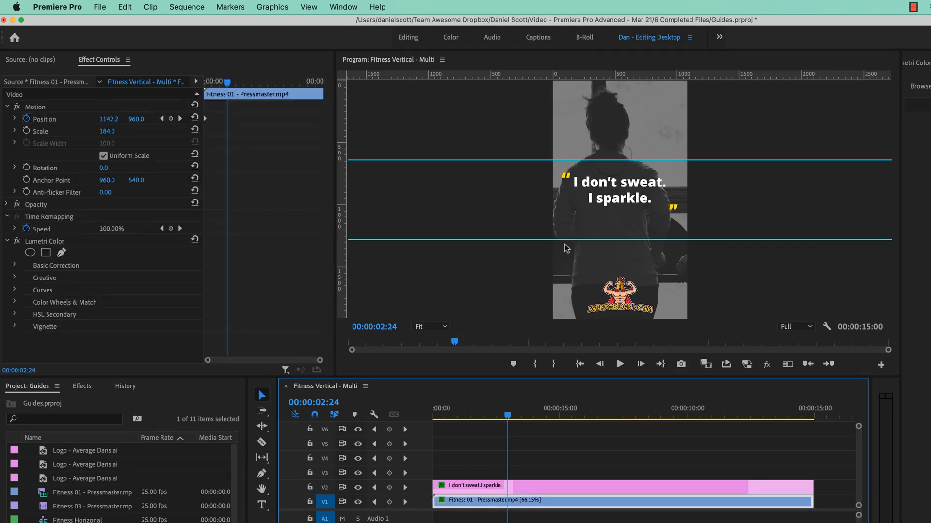
{"action": "left_click_drag", "start_coordinate": [105, 131], "coordinate": [51, 131]}
{"action": "left_click_drag", "start_coordinate": [113, 121], "coordinate": [41, 121]}
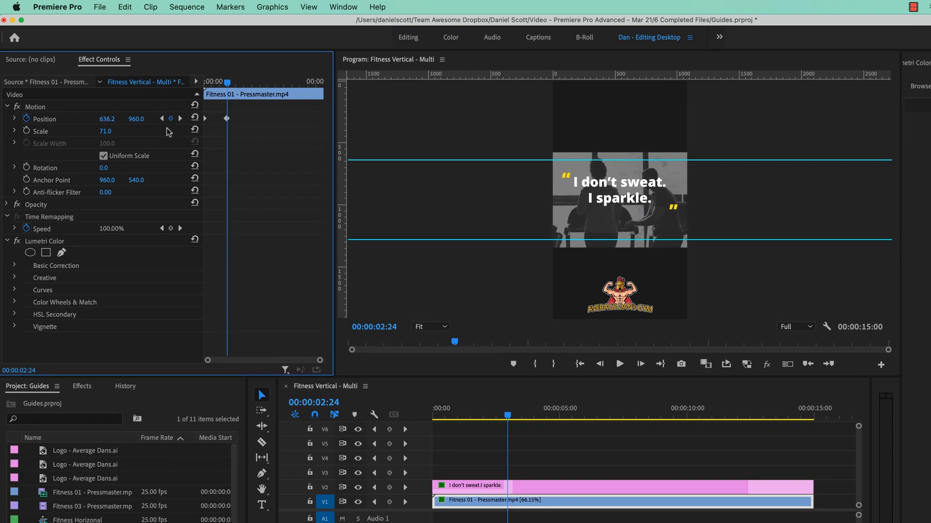
{"action": "left_click_drag", "start_coordinate": [109, 137], "coordinate": [115, 118]}
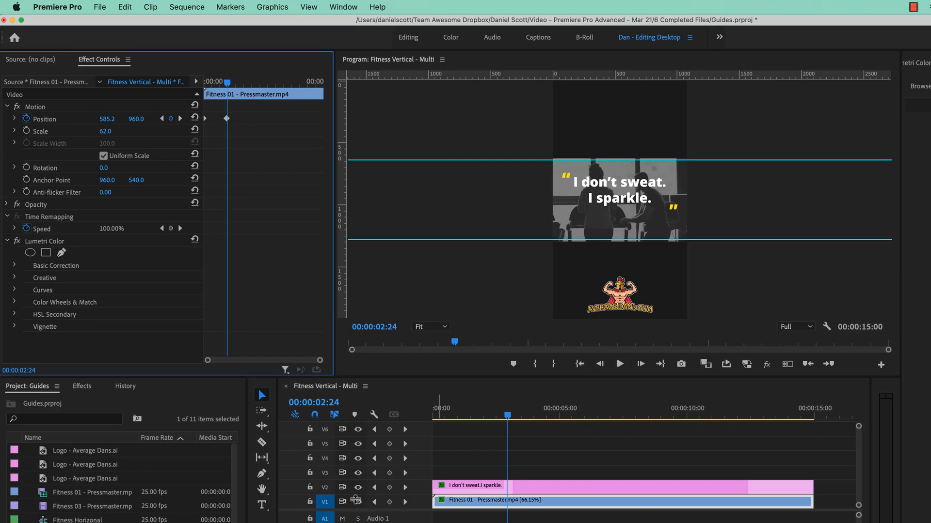
Lock track V2 and move the Fitness 01 clip in the program monitor to about 351.5, 744.6
{"action": "left_click", "coordinate": [310, 487]}
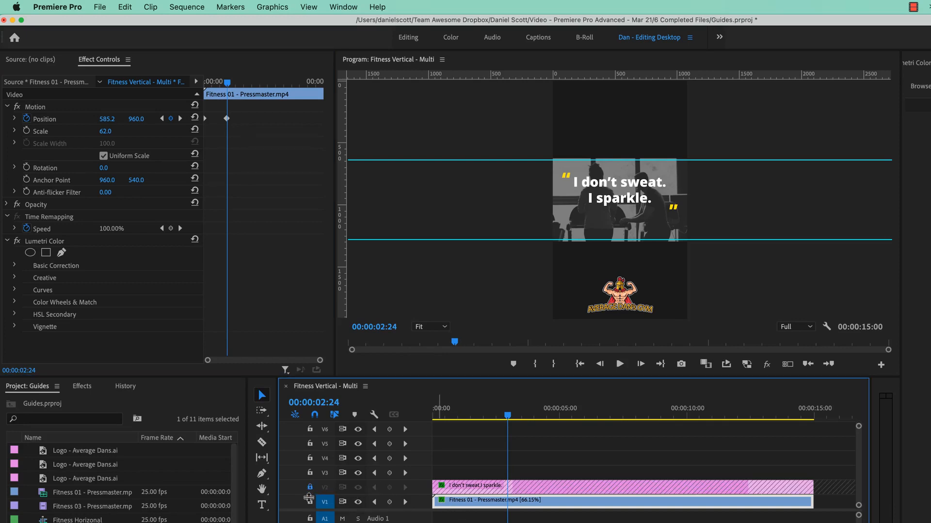
{"action": "left_click", "coordinate": [629, 223]}
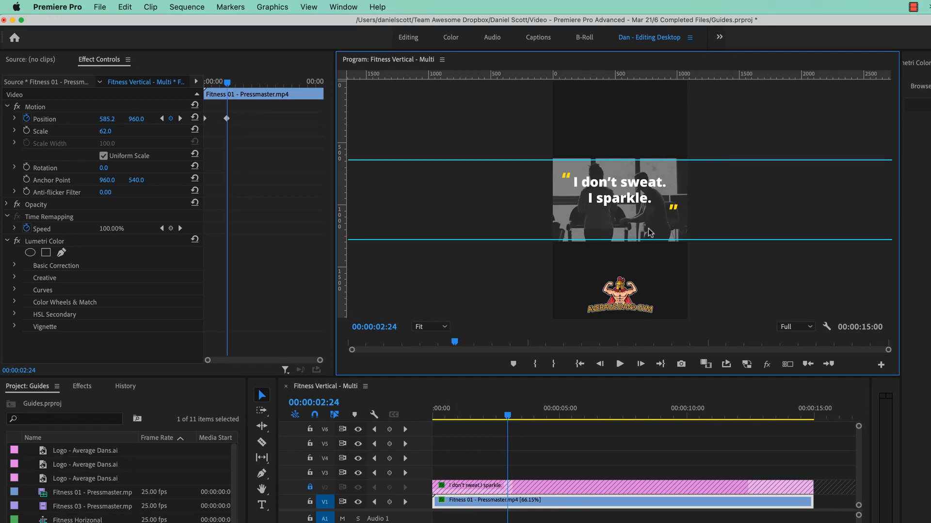
{"action": "left_click", "coordinate": [628, 232]}
{"action": "left_click_drag", "start_coordinate": [651, 228], "coordinate": [622, 200]}
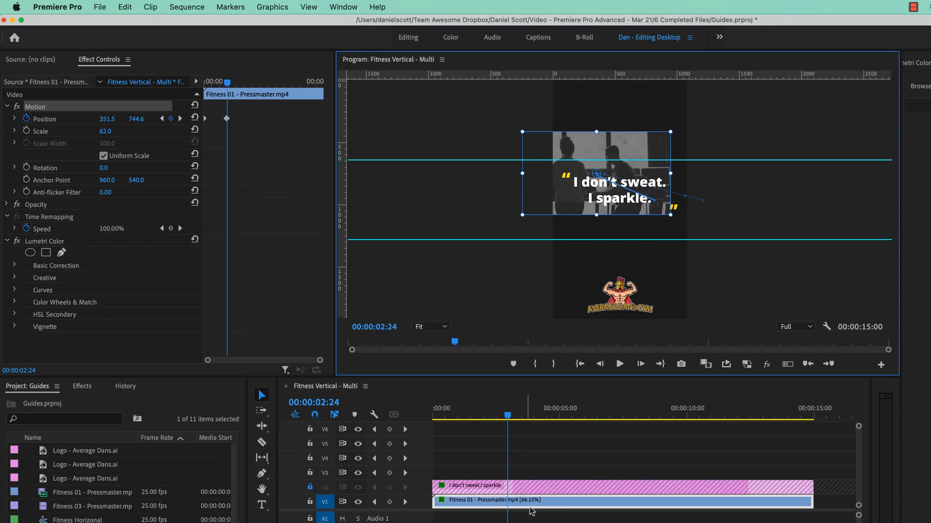
Play the sequence from the start, reset the Fitness 01 clip's position and remove its Position keyframes
{"action": "left_click_drag", "start_coordinate": [478, 413], "coordinate": [333, 421]}
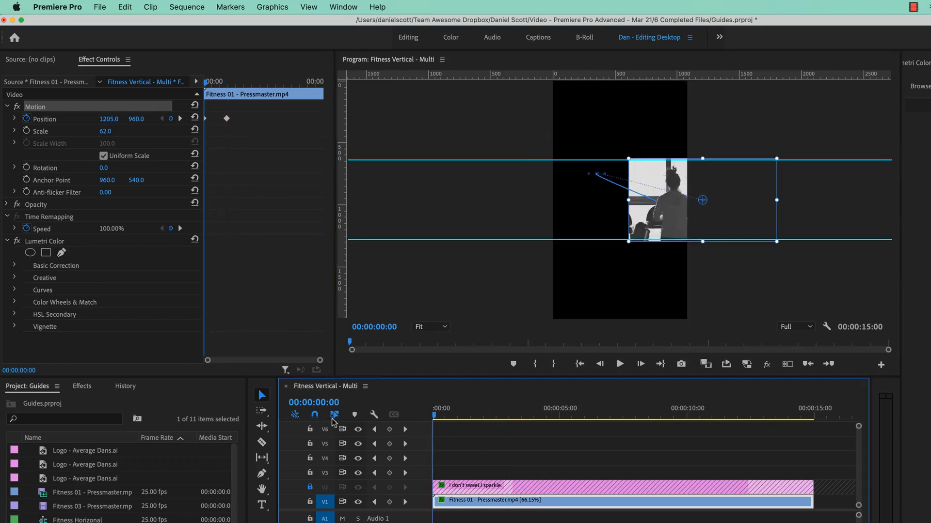
{"action": "key", "text": "space"}
{"action": "key", "text": "space"}
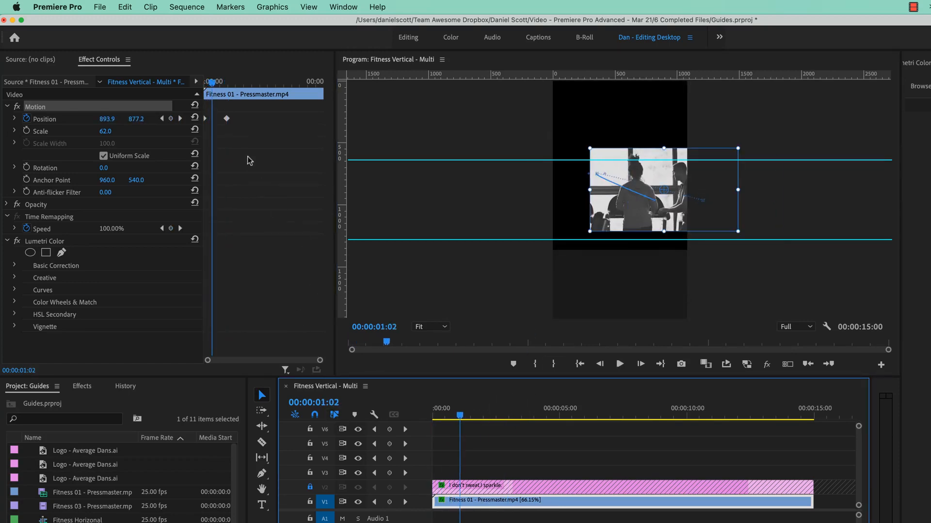
{"action": "left_click", "coordinate": [195, 117]}
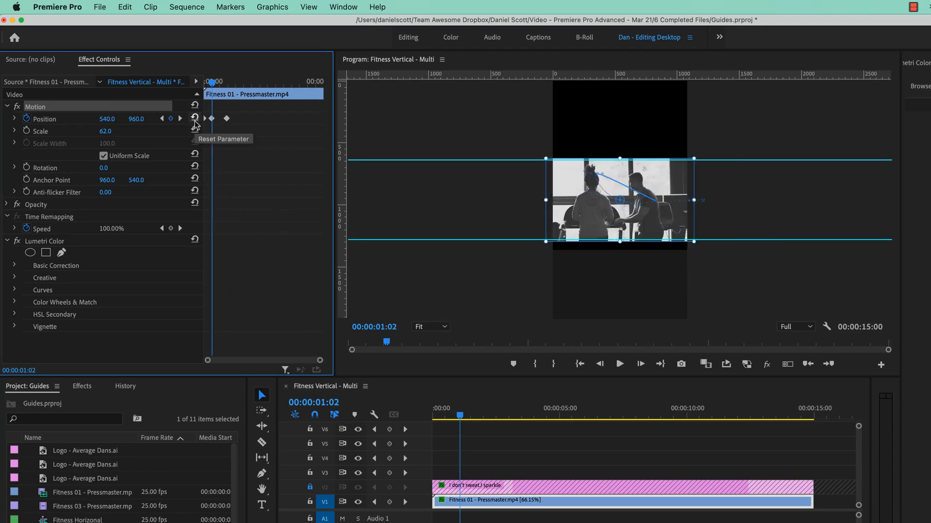
{"action": "left_click", "coordinate": [26, 118]}
{"action": "left_click", "coordinate": [646, 343]}
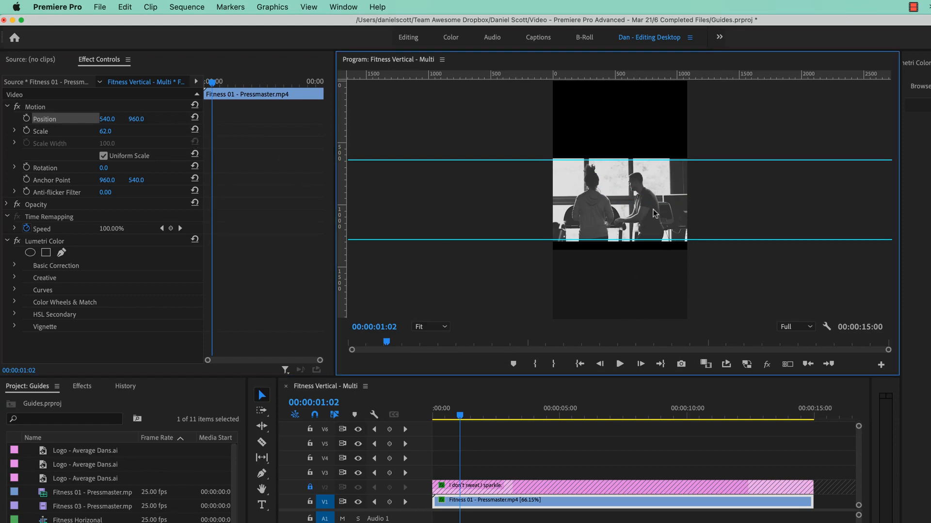
Move the Fitness 01 clip up to position 540, 305.2, snapping its bottom edge to the upper guide
{"action": "left_click_drag", "start_coordinate": [653, 215], "coordinate": [646, 141]}
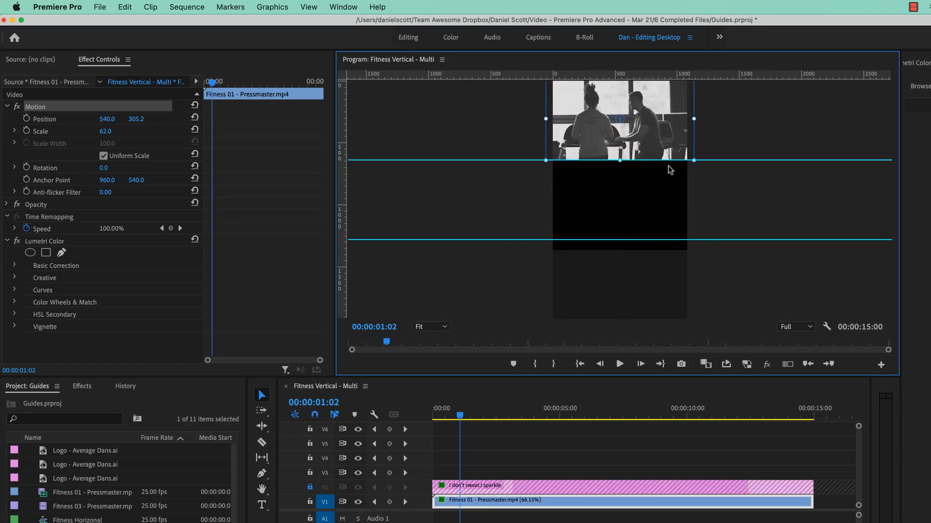
{"action": "left_click", "coordinate": [302, 9]}
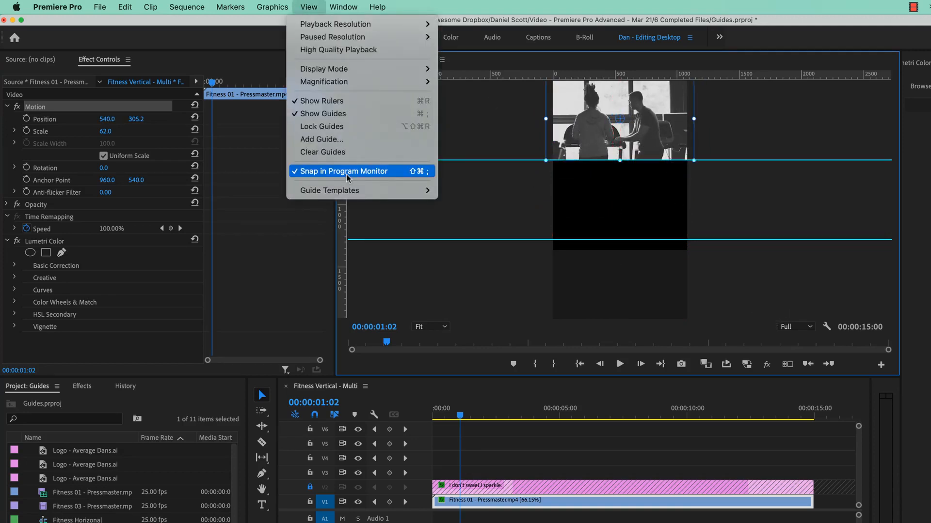
{"action": "left_click", "coordinate": [857, 102]}
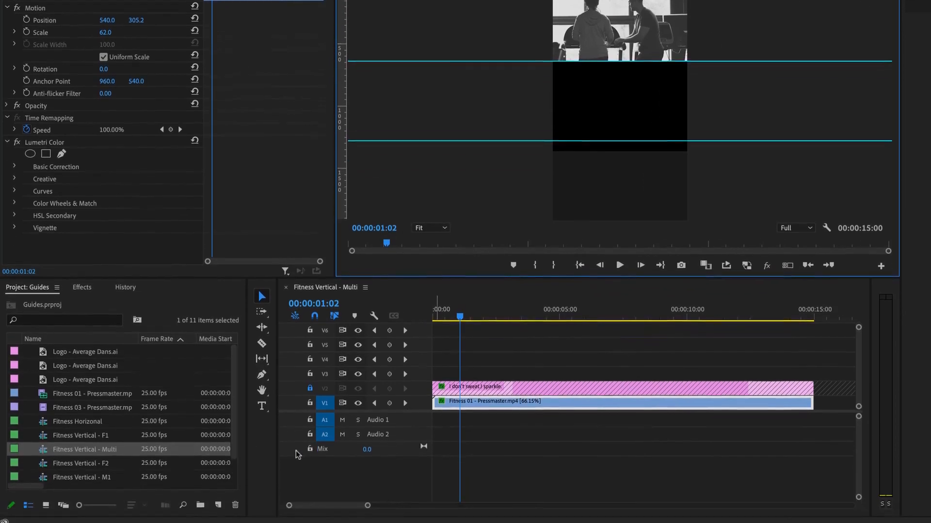
Sort the project items by name in descending order and overlay the Fitness 02 clip on track V3 at 00:00:01:02
{"action": "scroll", "coordinate": [80, 437], "scroll_direction": "down", "scroll_amount": 2}
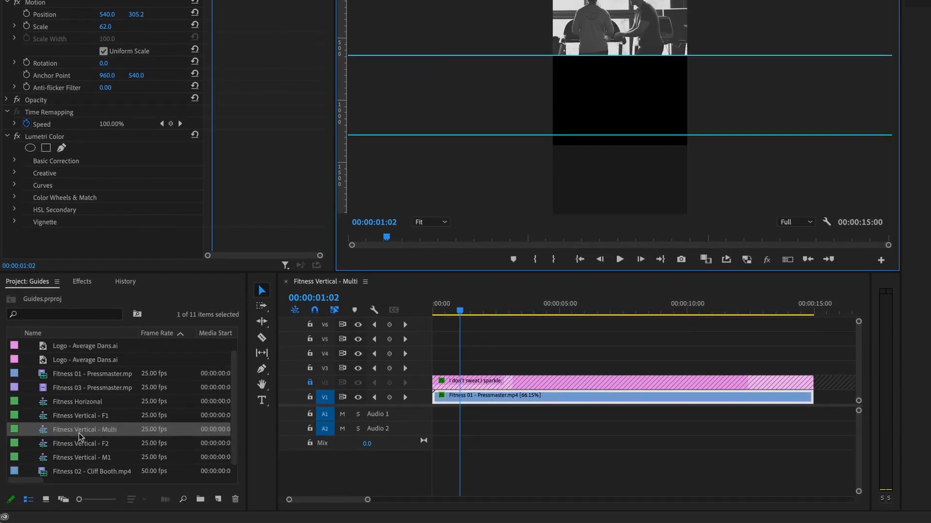
{"action": "scroll", "coordinate": [110, 480], "scroll_direction": "up", "scroll_amount": 2}
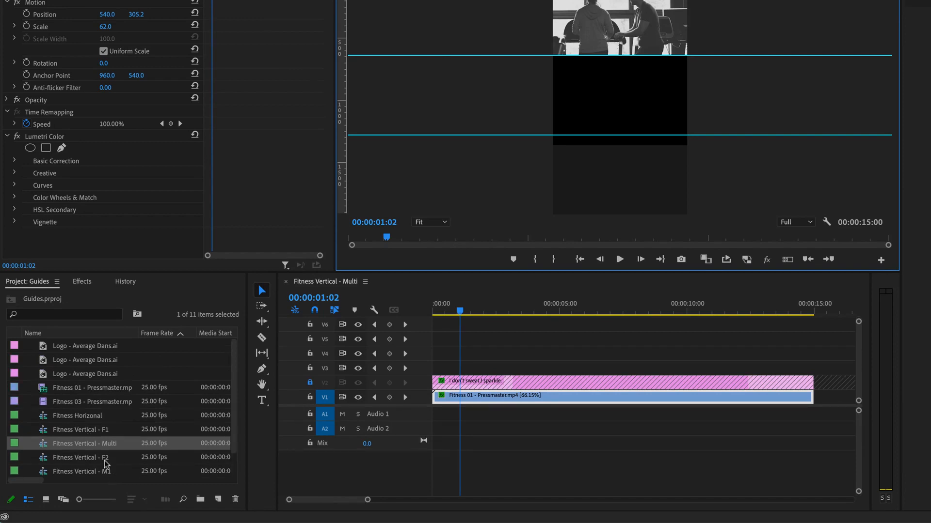
{"action": "left_click", "coordinate": [44, 402]}
{"action": "scroll", "coordinate": [75, 426], "scroll_direction": "down", "scroll_amount": 2}
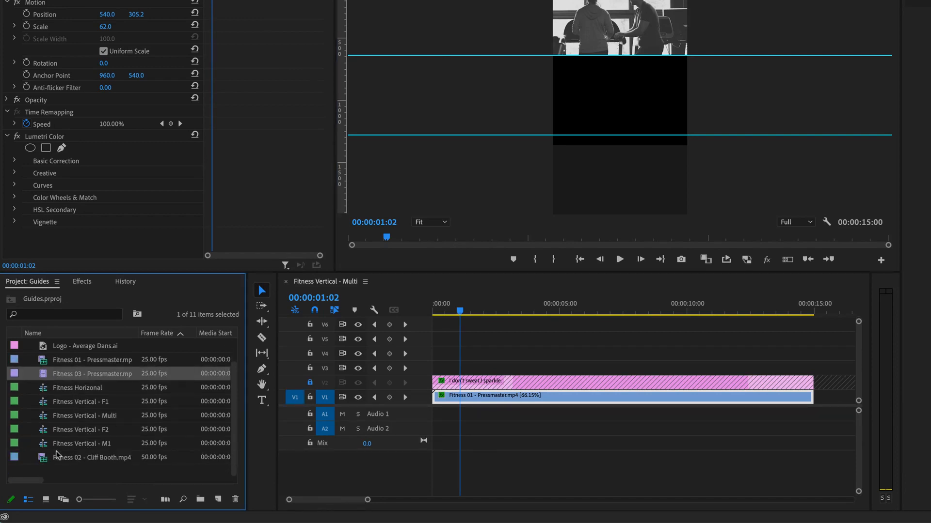
{"action": "left_click", "coordinate": [44, 461]}
{"action": "left_click", "coordinate": [88, 337]}
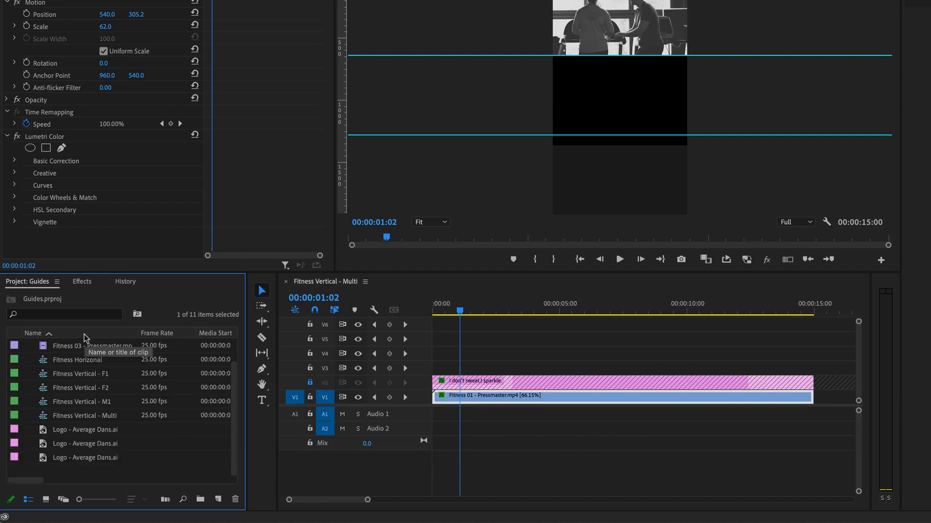
{"action": "left_click", "coordinate": [86, 337]}
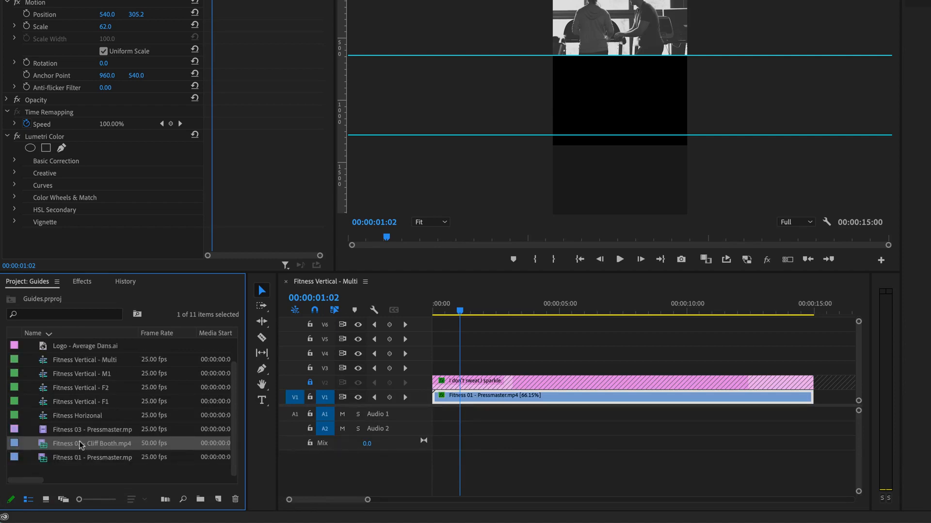
{"action": "left_click_drag", "start_coordinate": [63, 449], "coordinate": [593, 114]}
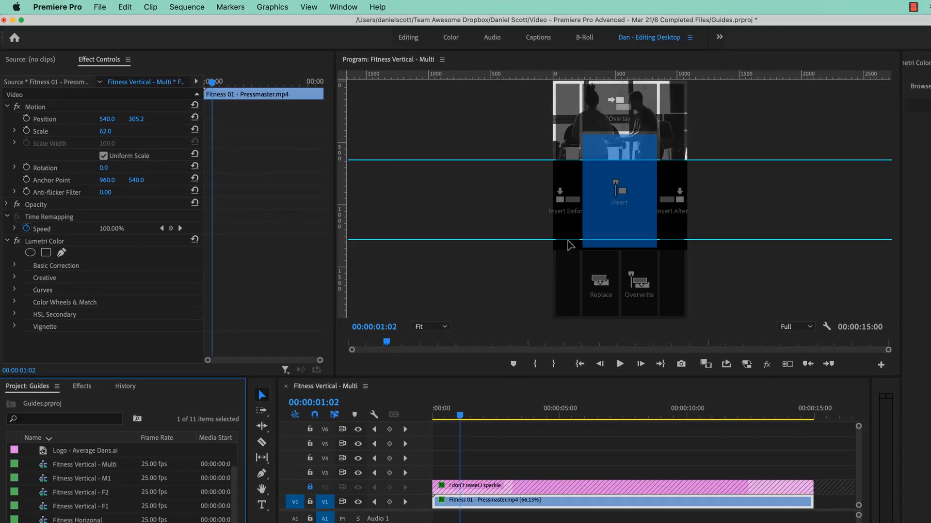
{"action": "left_click_drag", "start_coordinate": [569, 245], "coordinate": [619, 122]}
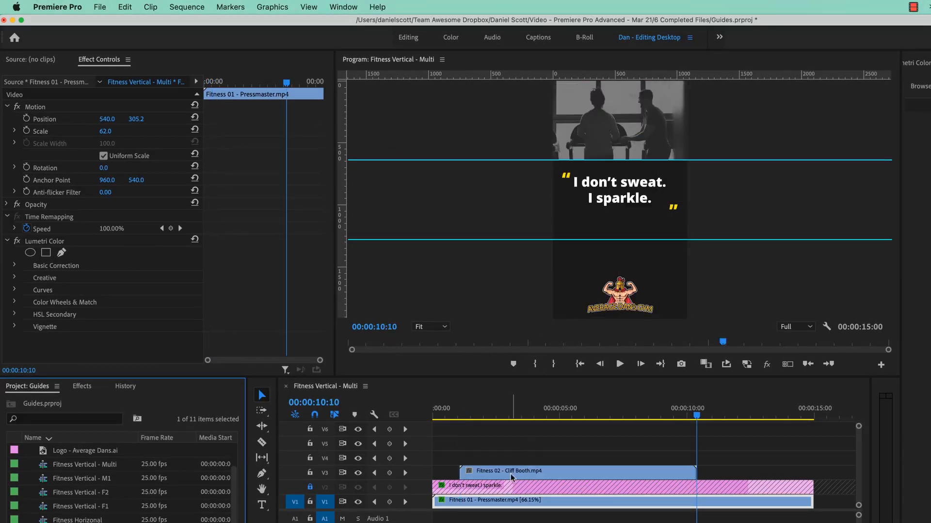
Move the quote graphic up to track V6 and the Fitness 02 clip to the start of track V2
{"action": "left_click_drag", "start_coordinate": [511, 474], "coordinate": [466, 430]}
{"action": "left_click_drag", "start_coordinate": [470, 474], "coordinate": [471, 488]}
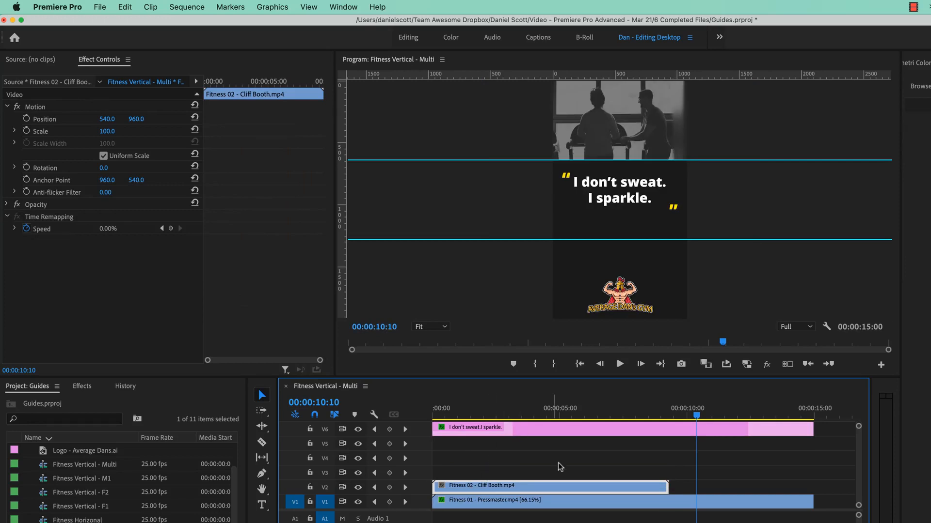
Move the playhead to 00:00:04:04 and lock track V6 holding the quote graphic
{"action": "left_click_drag", "start_coordinate": [612, 414], "coordinate": [537, 416]}
{"action": "left_click", "coordinate": [591, 264]}
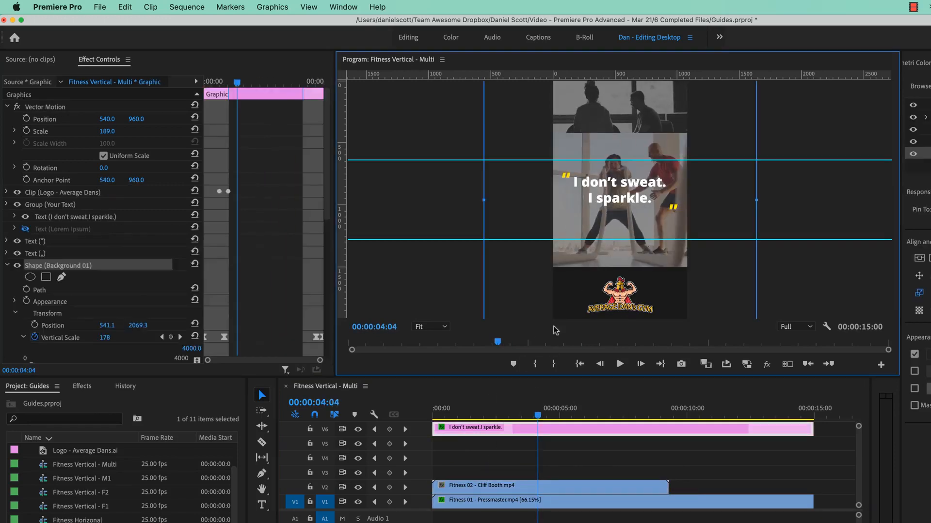
{"action": "left_click", "coordinate": [310, 429]}
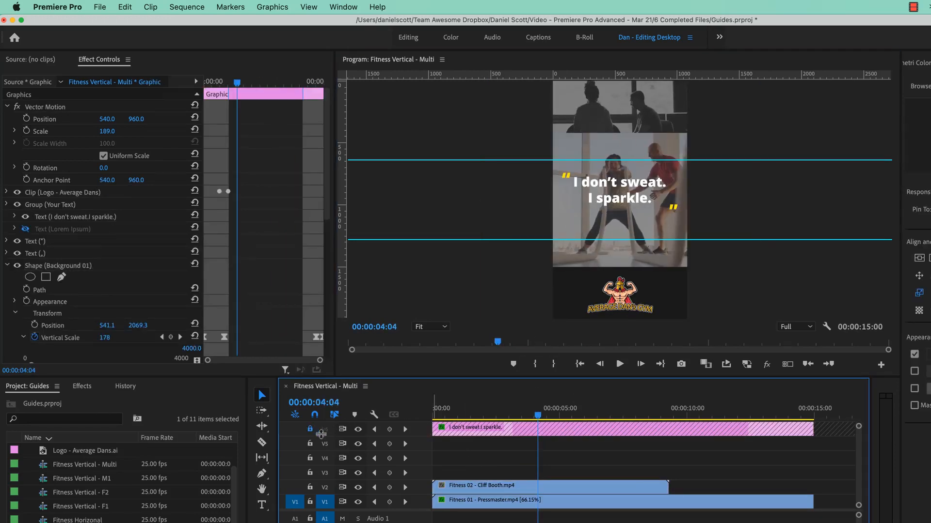
Scale the Fitness 02 clip to 60 and move it to position 540, 964 between the two guides
{"action": "left_click", "coordinate": [484, 487]}
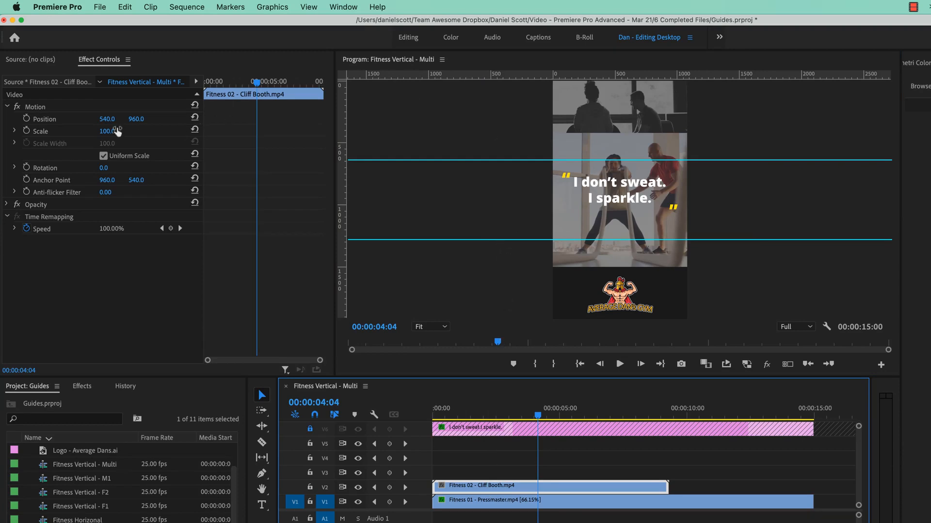
{"action": "mouse_move", "coordinate": [117, 132]}
{"action": "left_mouse_down"}
{"action": "mouse_move", "coordinate": [96, 132]}
{"action": "mouse_move", "coordinate": [118, 132]}
{"action": "left_mouse_up"}
{"action": "left_click", "coordinate": [572, 215]}
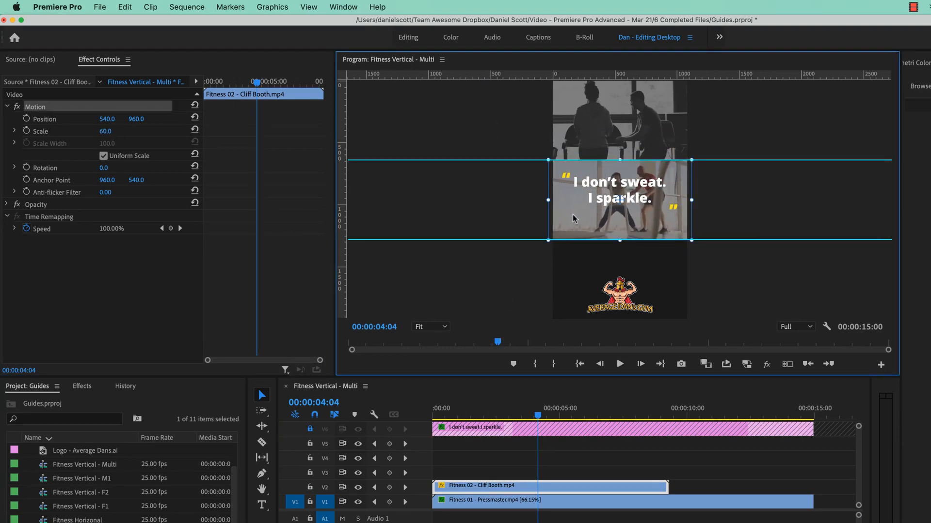
{"action": "left_click_drag", "start_coordinate": [573, 217], "coordinate": [574, 220]}
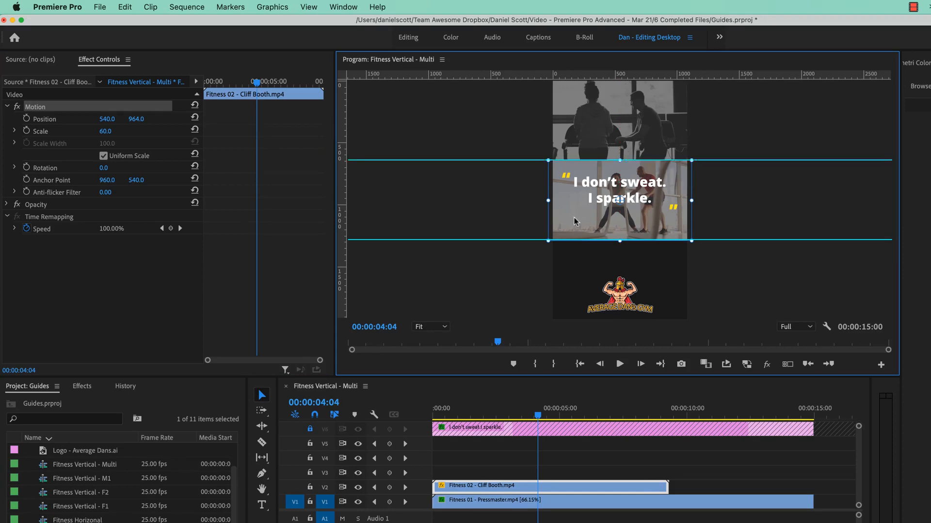
{"action": "left_click", "coordinate": [761, 293]}
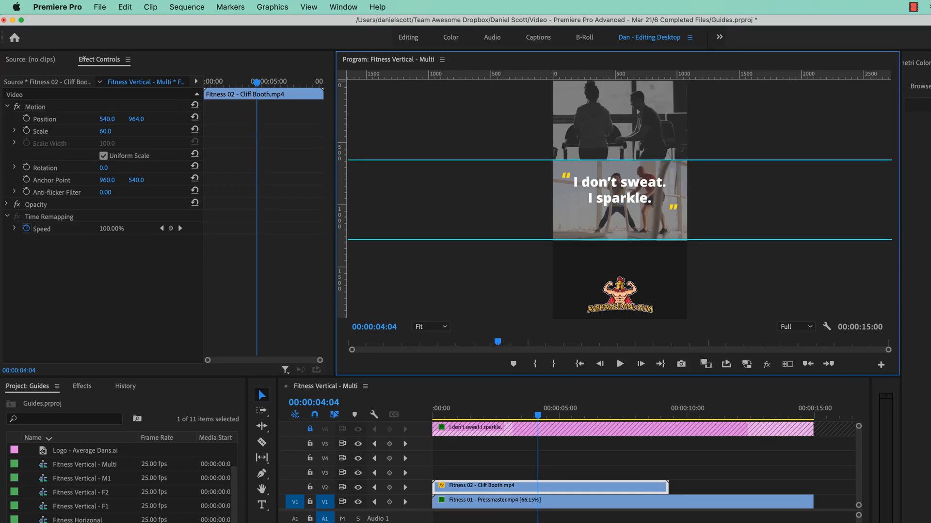
Switch to Calculator, multiply 640 by 3, and close the calculator
{"action": "key", "text": "super+space"}
{"action": "type", "text": "calc"}
{"action": "key", "text": "Return"}
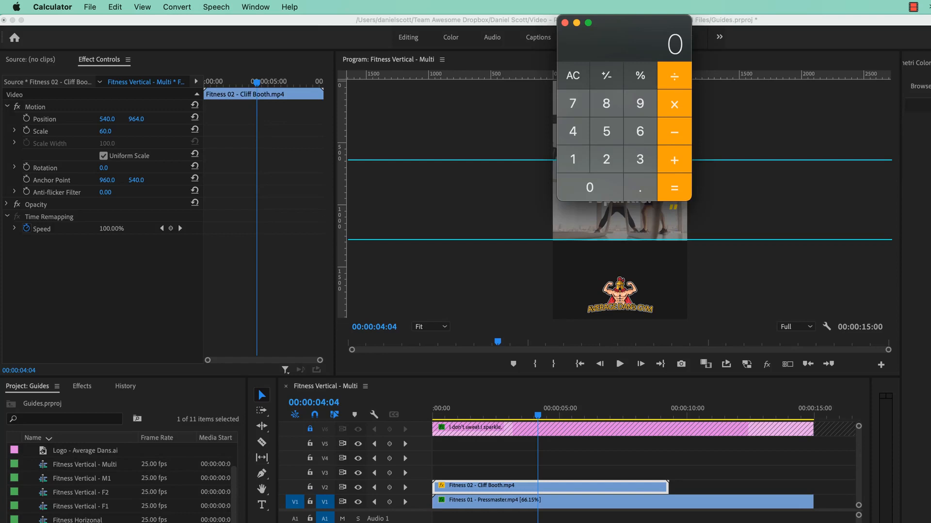
{"action": "left_click_drag", "start_coordinate": [627, 31], "coordinate": [627, 141]}
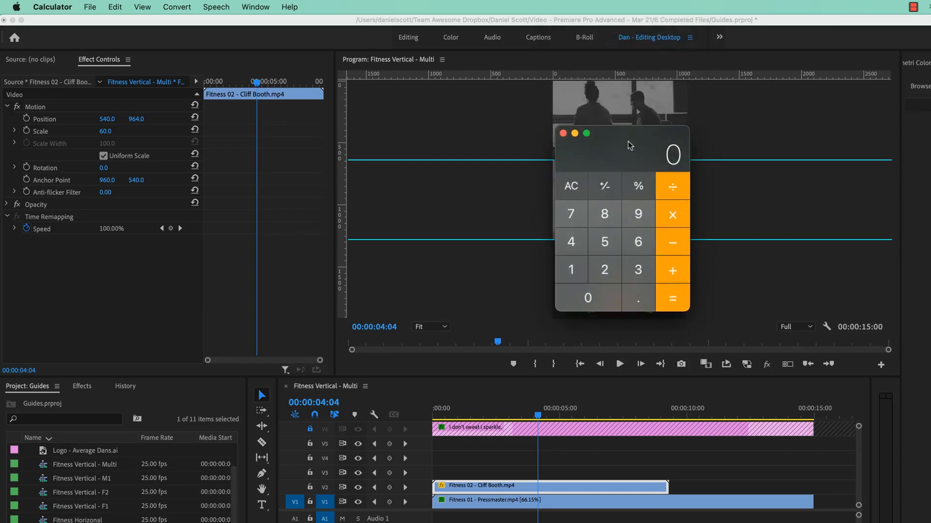
{"action": "type", "text": "6403"}
{"action": "key", "text": "BackSpace"}
{"action": "type", "text": "3"}
{"action": "key", "text": "BackSpace"}
{"action": "left_click", "coordinate": [683, 216]}
{"action": "type", "text": "3"}
{"action": "left_click", "coordinate": [685, 301]}
{"action": "left_click", "coordinate": [563, 134]}
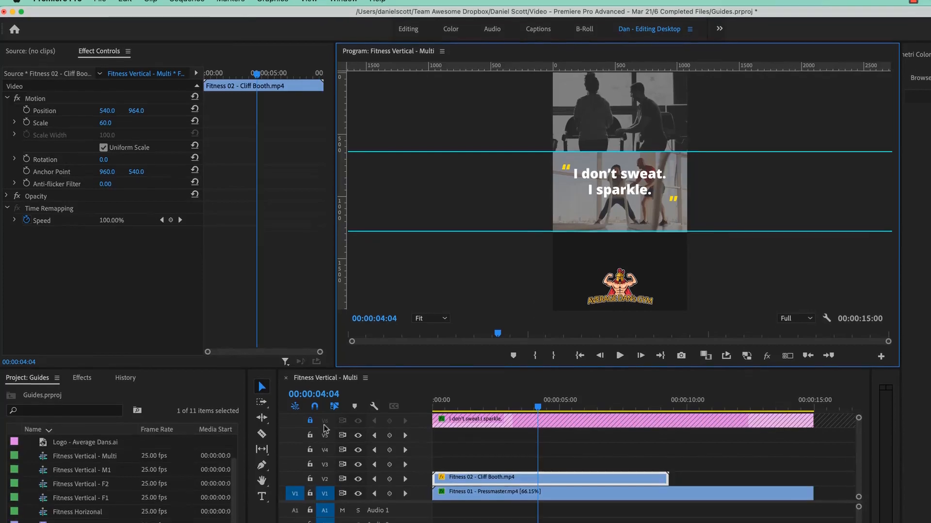
Place the Fitness 03 clip at the start of track V3 and set its scale to 60
{"action": "left_click_drag", "start_coordinate": [92, 429], "coordinate": [432, 367]}
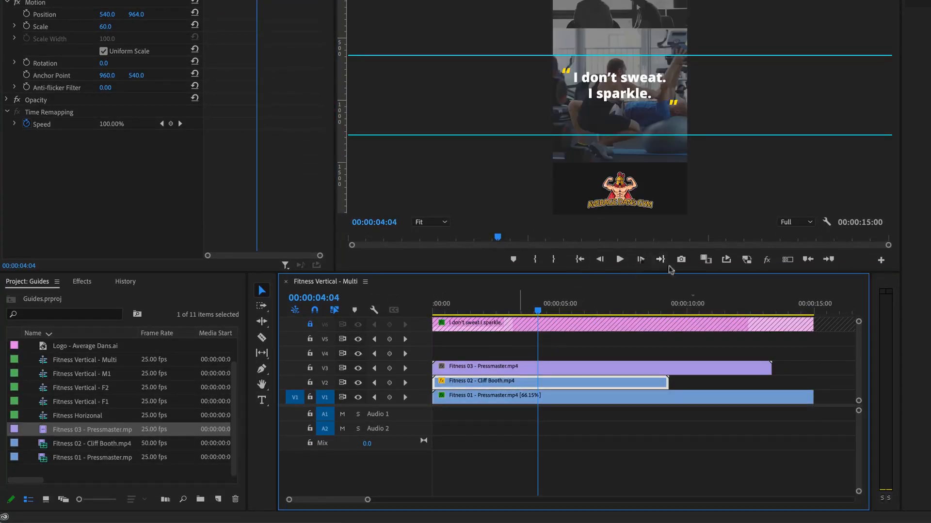
{"action": "left_click", "coordinate": [671, 127]}
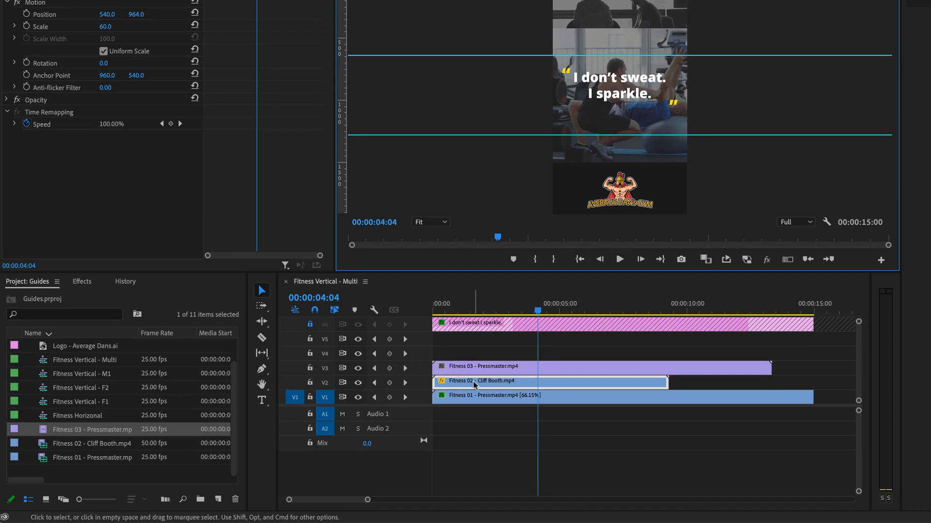
{"action": "left_click", "coordinate": [468, 371]}
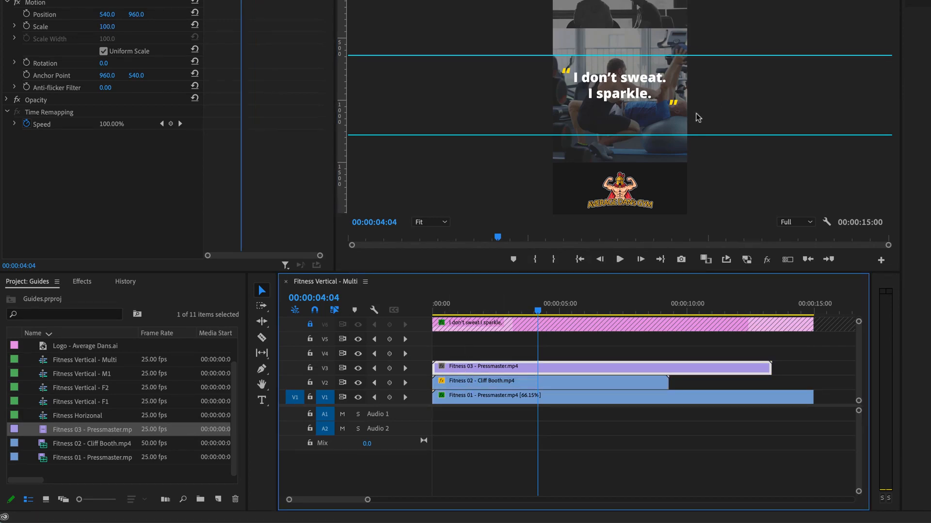
{"action": "left_click", "coordinate": [676, 116]}
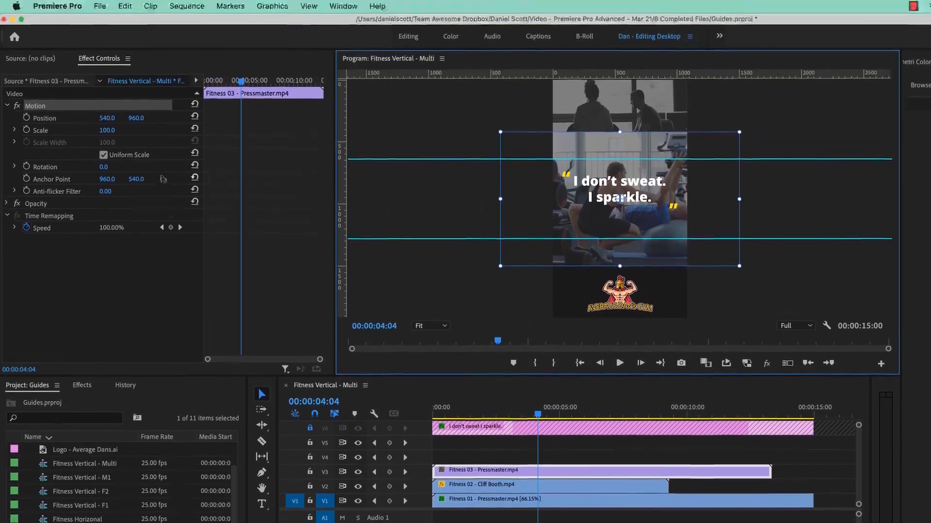
{"action": "left_click", "coordinate": [110, 130]}
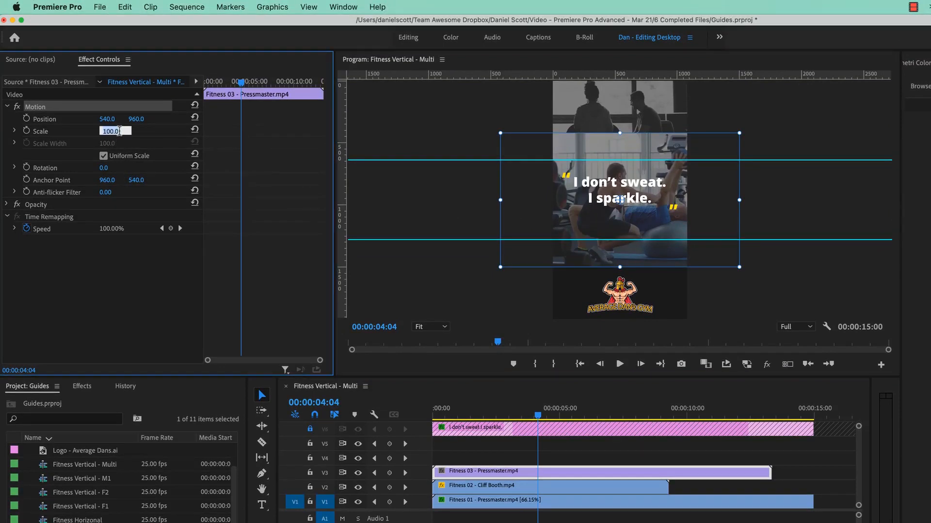
{"action": "type", "text": "60"}
{"action": "key", "text": "Return"}
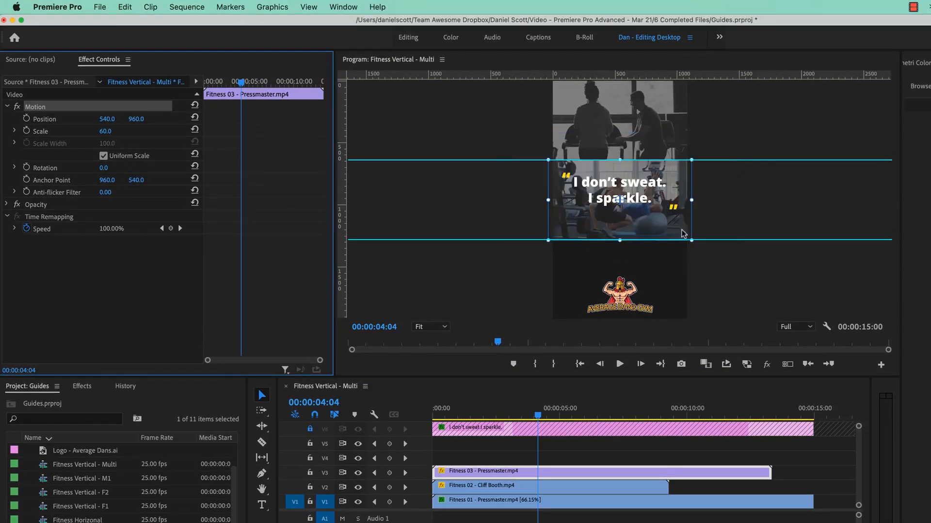
Move the Fitness 03 clip down to position 540, 1604, filling the third below the lower guide
{"action": "left_click_drag", "start_coordinate": [682, 230], "coordinate": [680, 301]}
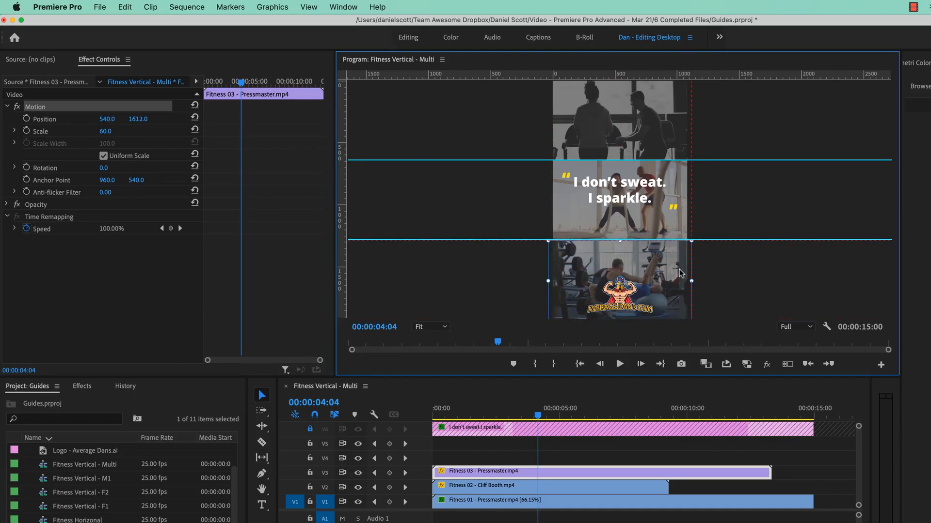
{"action": "left_click_drag", "start_coordinate": [679, 270], "coordinate": [680, 269]}
{"action": "left_click", "coordinate": [724, 263]}
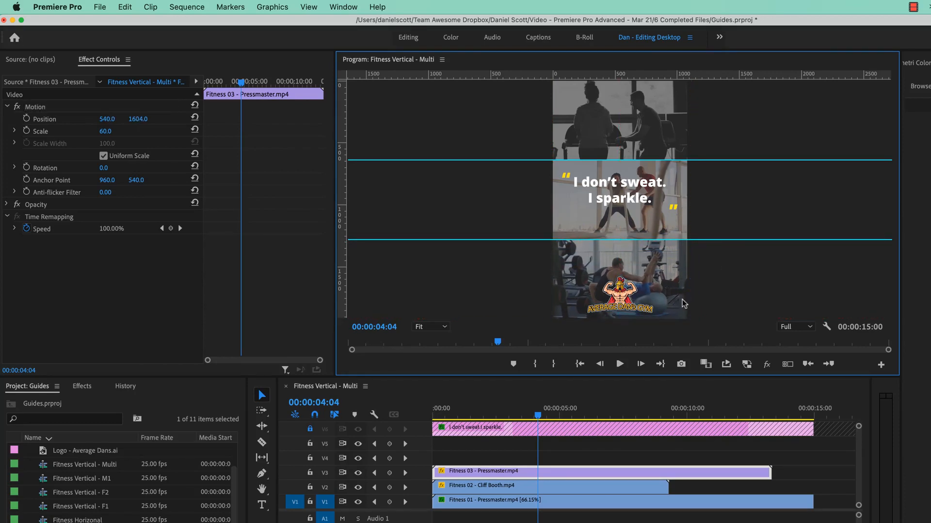
Play the sequence from the start to check the three stacked clips
{"action": "left_click", "coordinate": [527, 412]}
{"action": "key", "text": "Home"}
{"action": "key", "text": "space"}
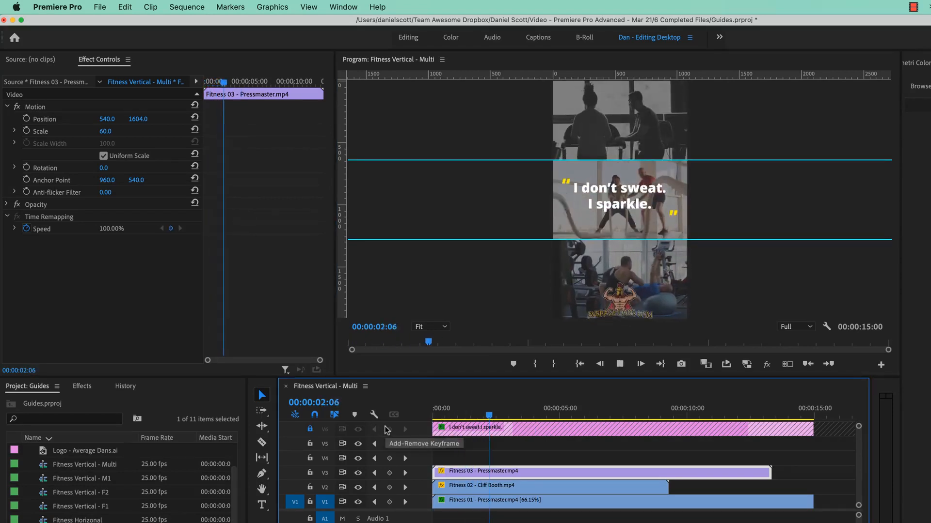
{"action": "key", "text": "space"}
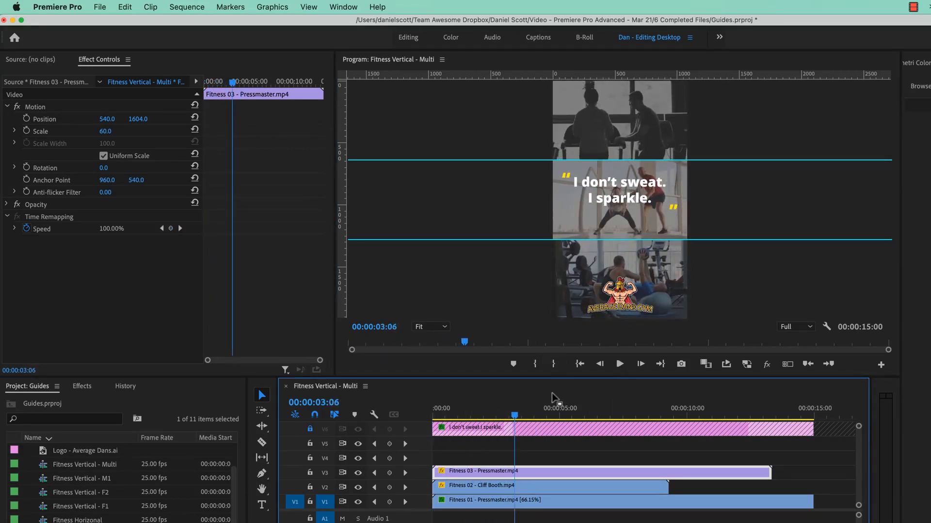
Hide the guides in the program monitor and play on from 00:00:03:06 to preview the layout
{"action": "left_click", "coordinate": [308, 8]}
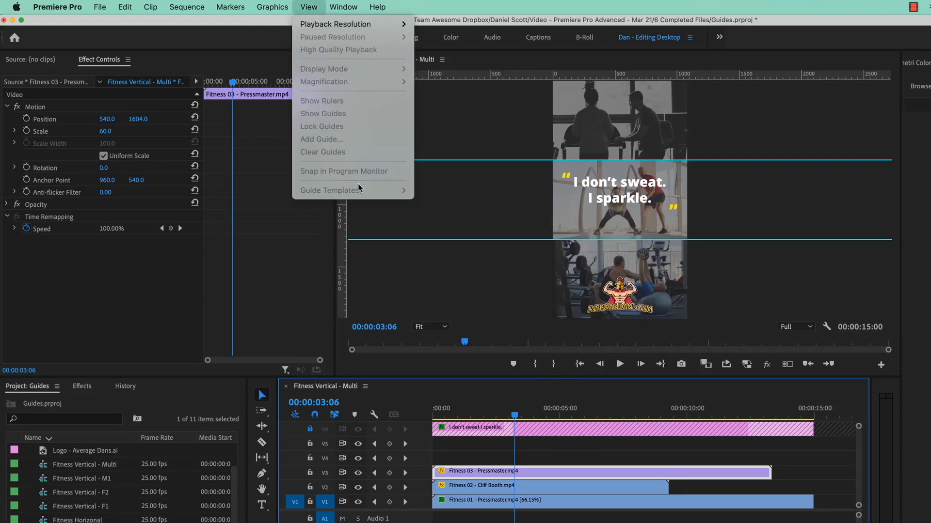
{"action": "left_click", "coordinate": [461, 292]}
{"action": "left_click", "coordinate": [309, 7]}
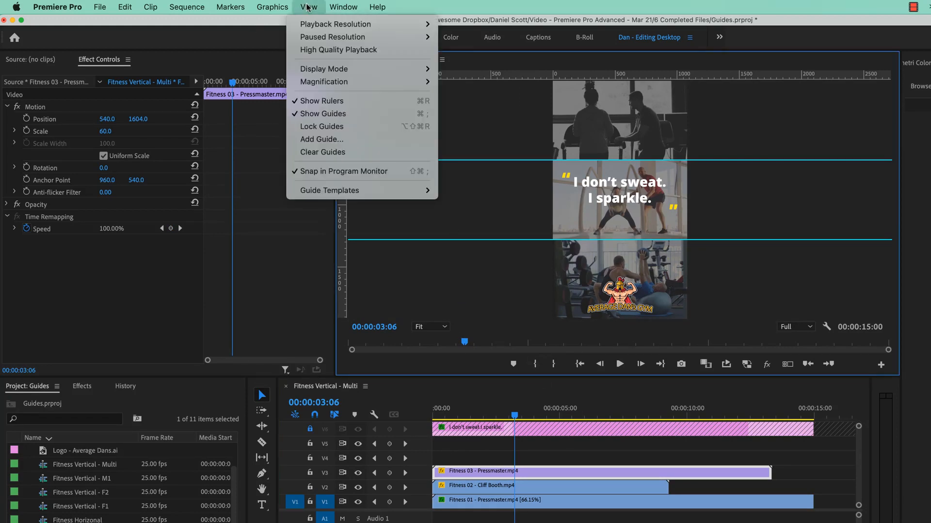
{"action": "left_click", "coordinate": [322, 113]}
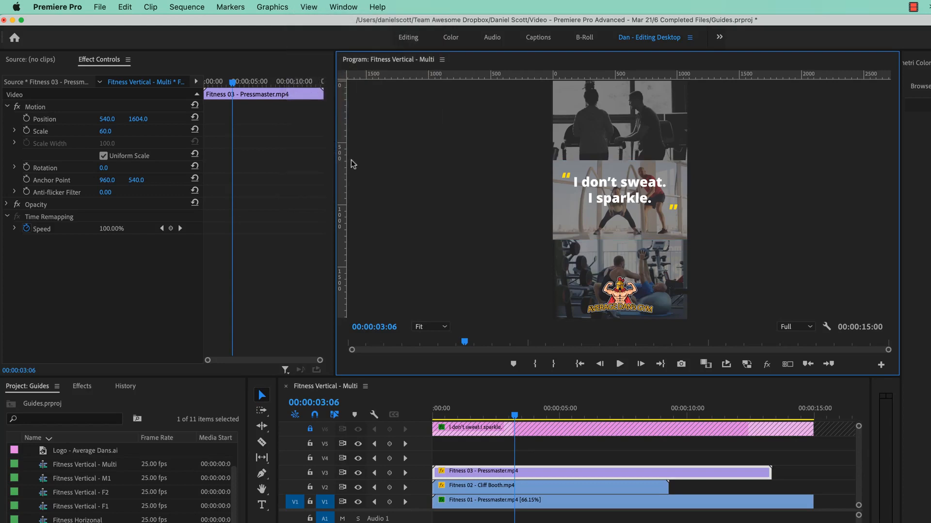
{"action": "key", "text": "space"}
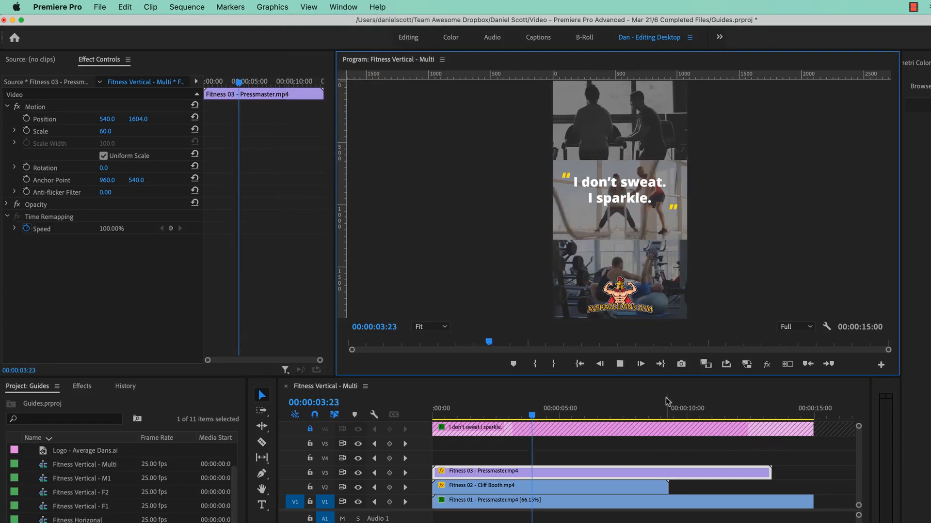
{"action": "key", "text": "space"}
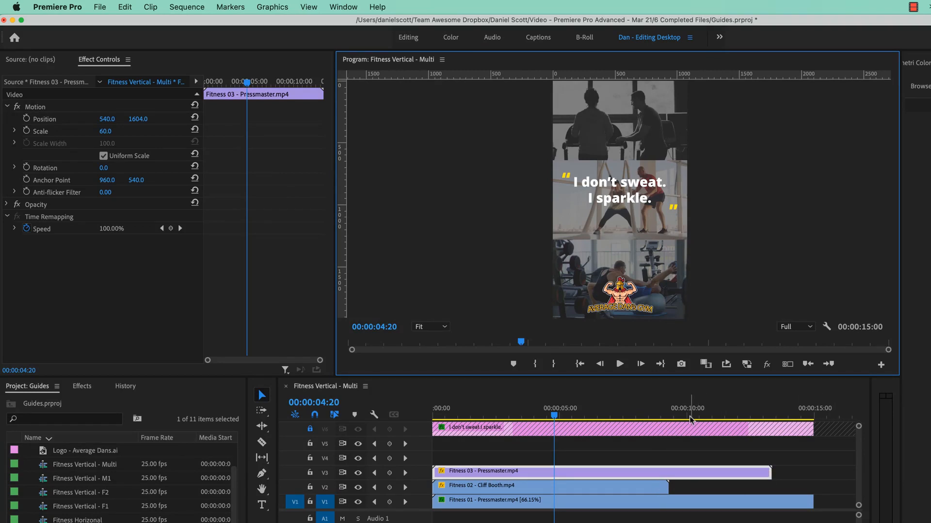
Rate-stretch the Fitness 03 and Fitness 02 clips so both end with the Fitness 01 clip at 00:00:15:00
{"action": "key", "text": "b"}
{"action": "left_click_drag", "start_coordinate": [771, 471], "coordinate": [813, 471]}
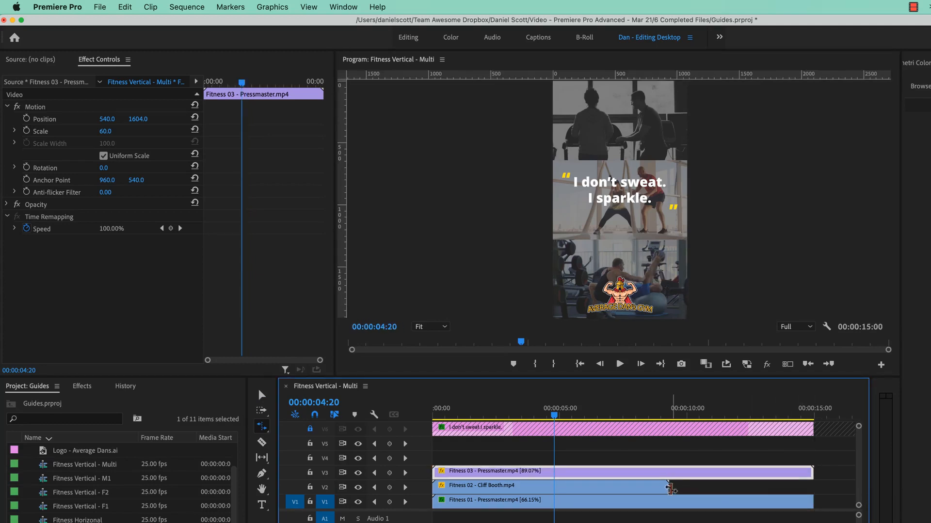
{"action": "left_click_drag", "start_coordinate": [666, 488], "coordinate": [812, 487]}
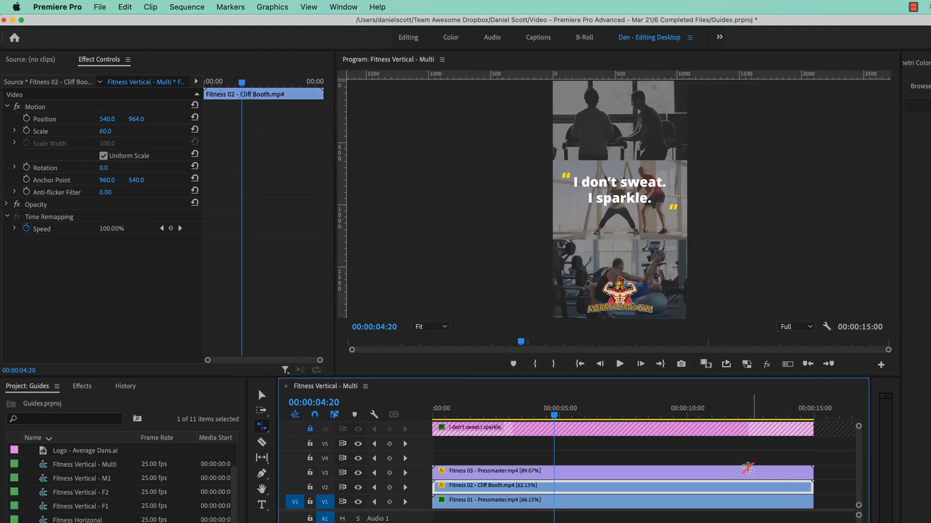
Change the time interpolation of the Fitness 02 and Fitness 03 clips together in their speed and duration settings
{"action": "key", "text": "v"}
{"action": "left_click_drag", "start_coordinate": [666, 452], "coordinate": [681, 486]}
{"action": "right_click", "coordinate": [685, 478]}
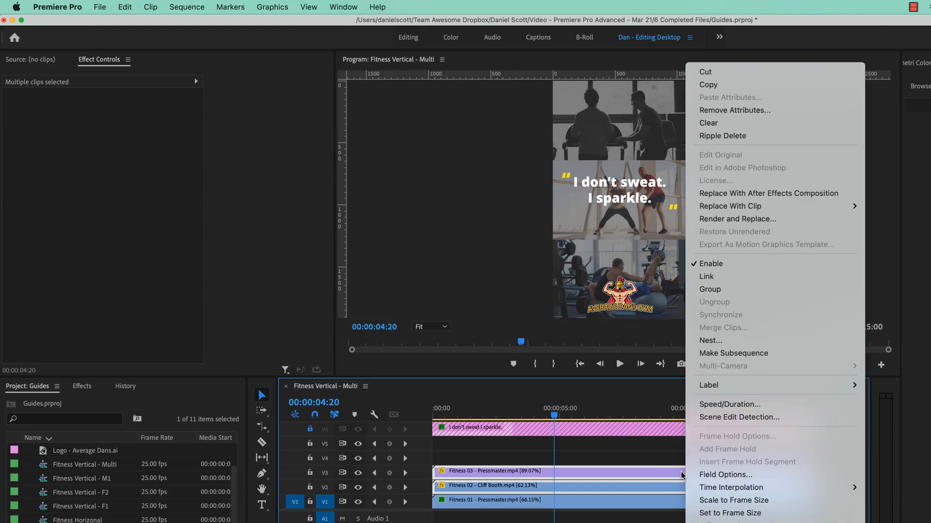
{"action": "left_click", "coordinate": [729, 408]}
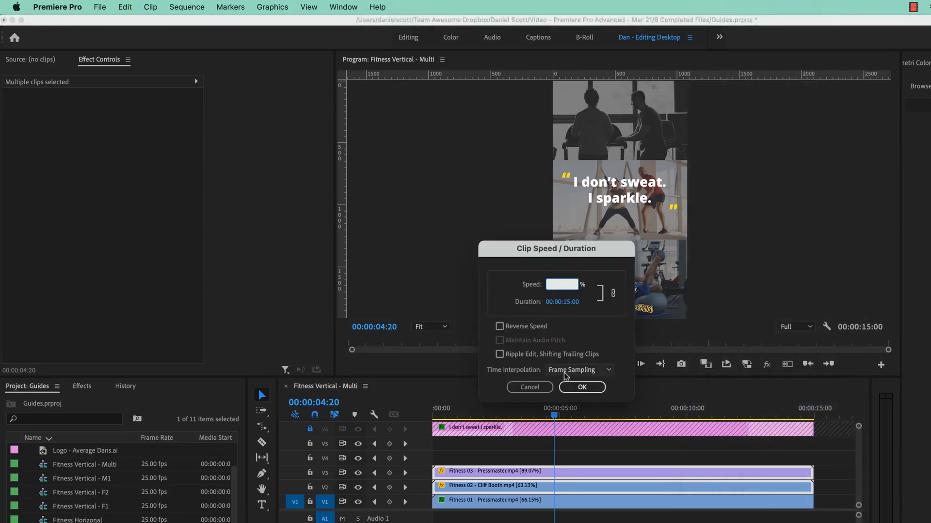
{"action": "left_click", "coordinate": [578, 370]}
{"action": "left_click", "coordinate": [574, 409]}
{"action": "left_click", "coordinate": [581, 387]}
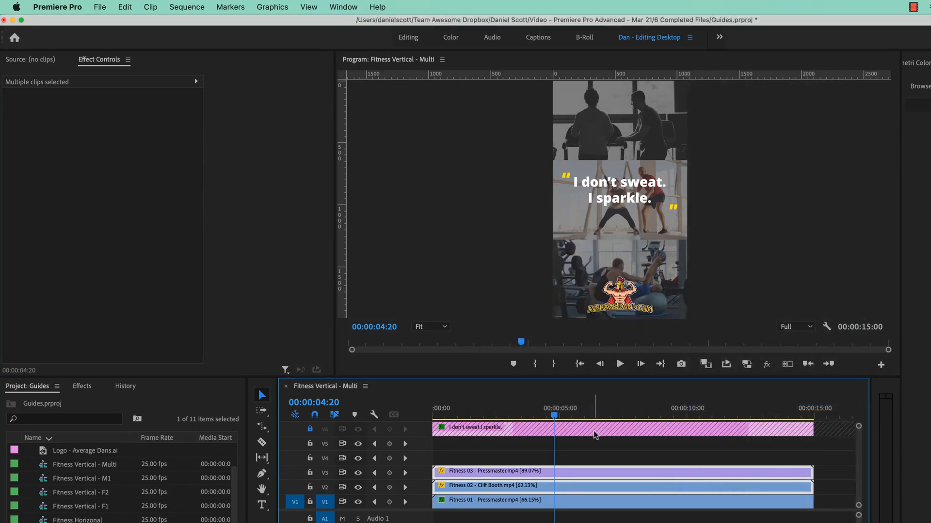
Play the sequence from the start to preview the stretched clips
{"action": "key", "text": "Home"}
{"action": "key", "text": "space"}
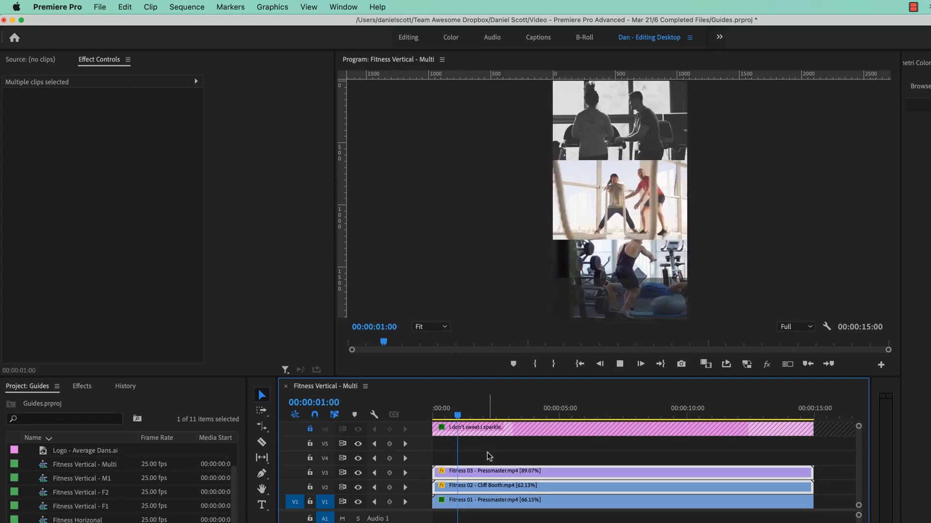
{"action": "key", "text": "space"}
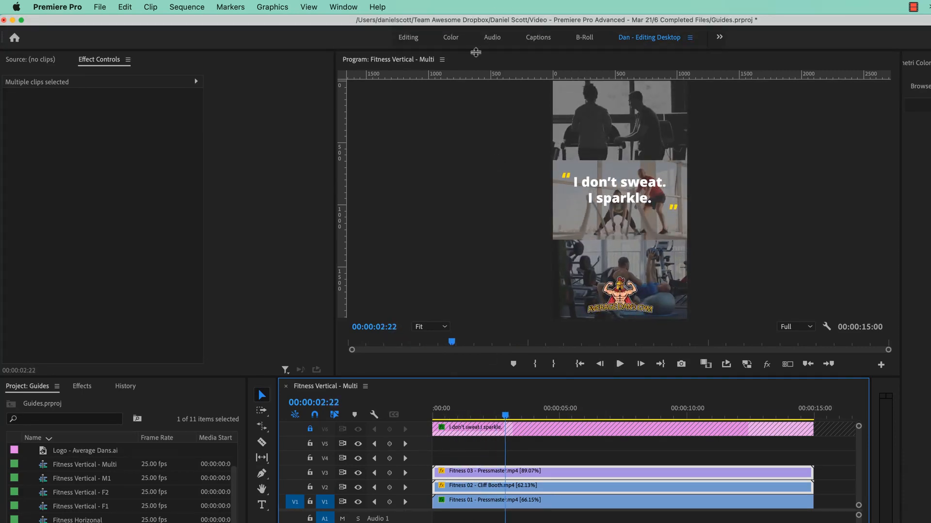
Hide the rulers in the program monitor
{"action": "left_click", "coordinate": [308, 6]}
{"action": "left_click", "coordinate": [305, 6]}
{"action": "left_click", "coordinate": [465, 176]}
{"action": "left_click", "coordinate": [322, 7]}
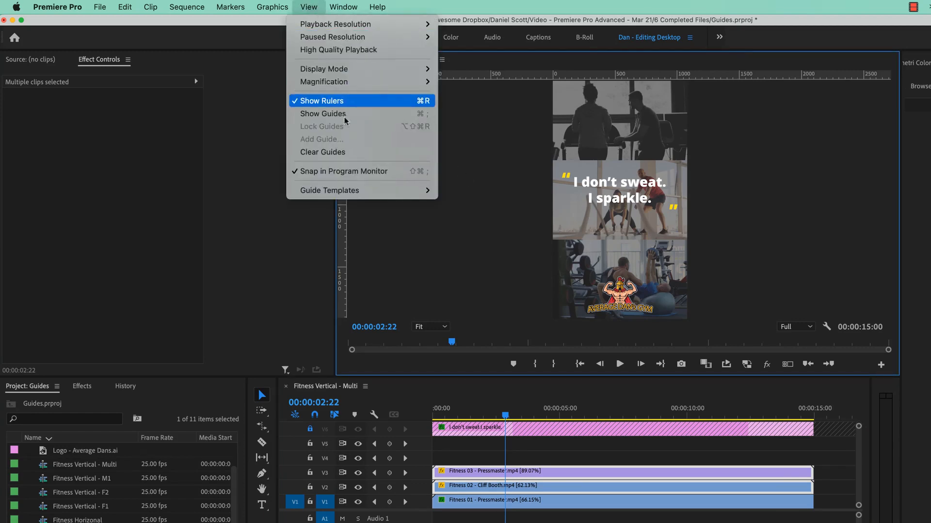
{"action": "left_click", "coordinate": [347, 100]}
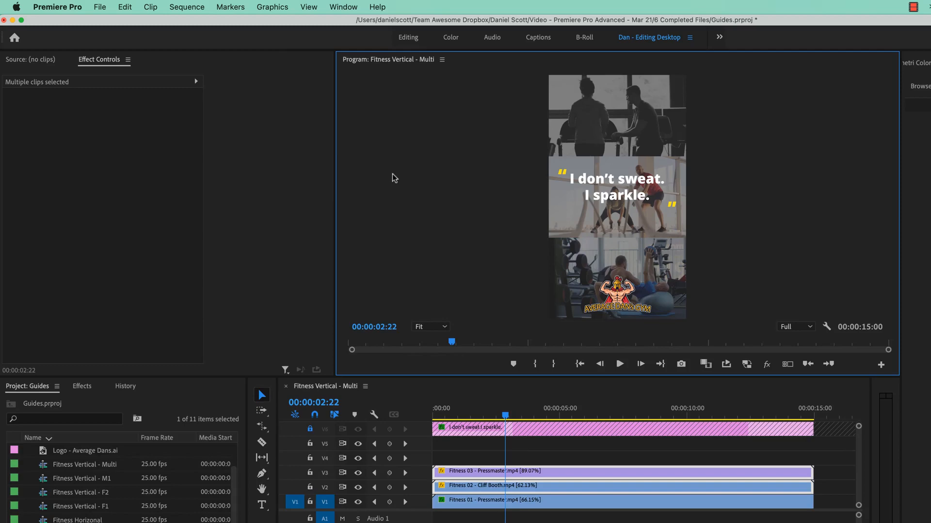